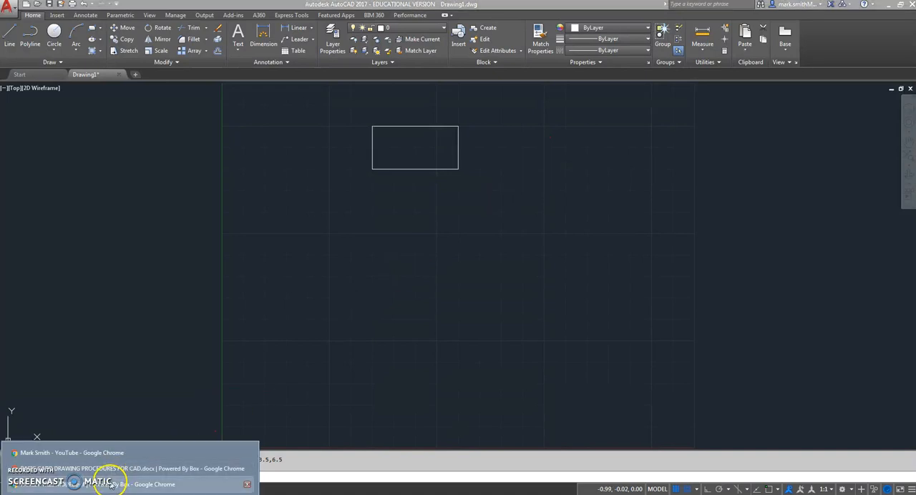
Check the family tree reference in Chrome and draw a 2 by 1 rectangle from .5,4.5 to 2.5,3.5 in AutoCAD
click(107, 482)
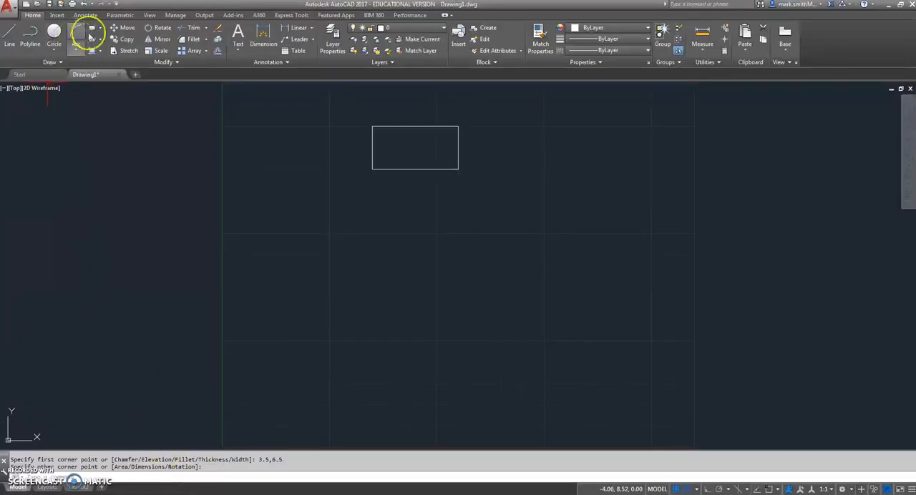
click(92, 29)
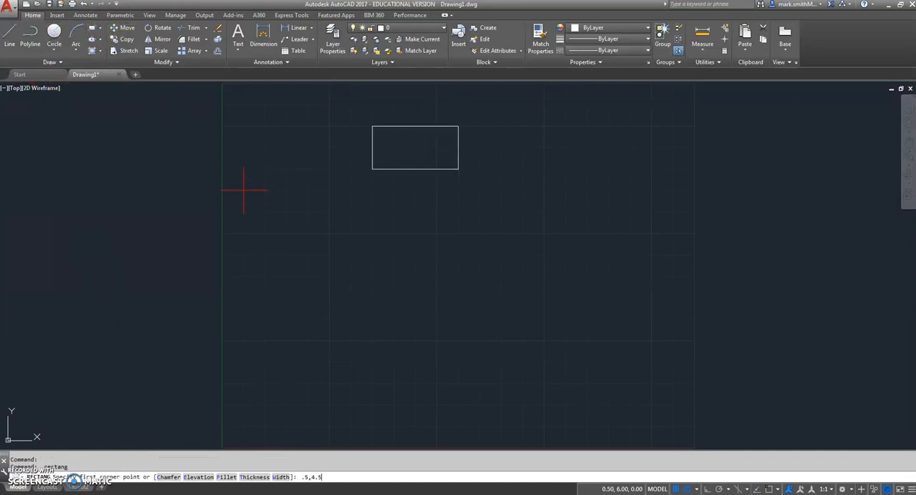
key(Return)
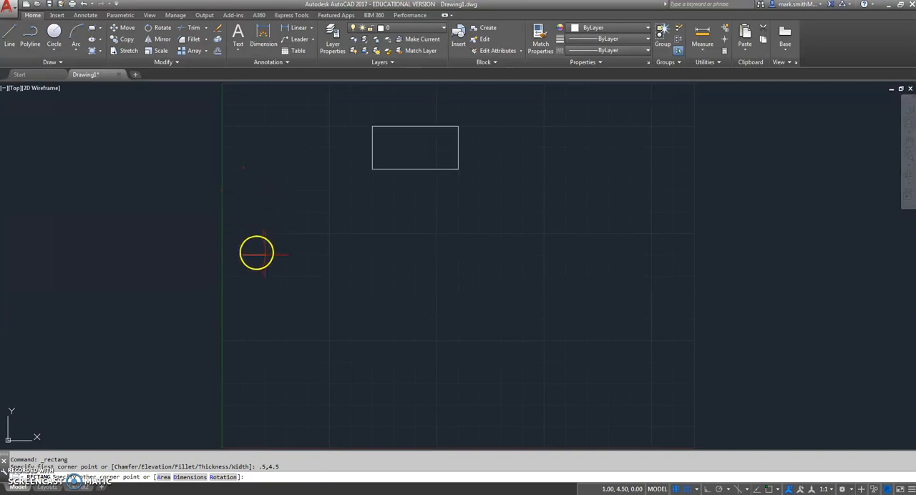
click(129, 494)
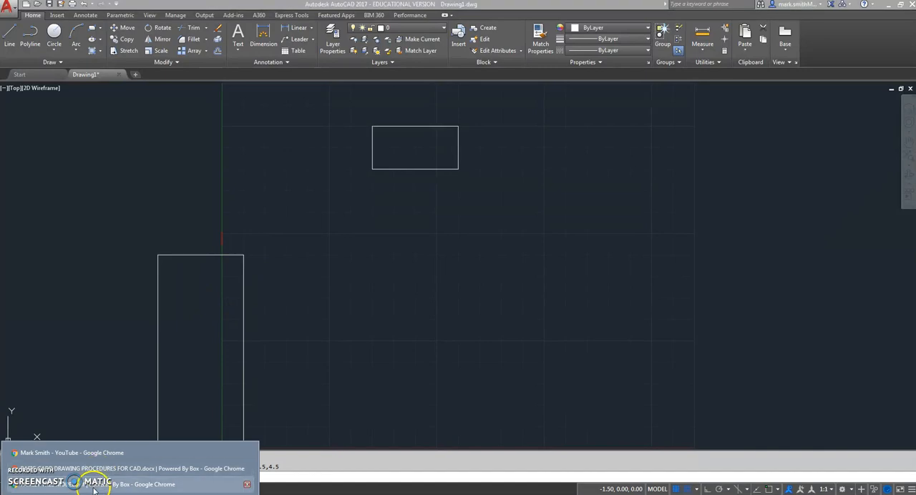
click(115, 485)
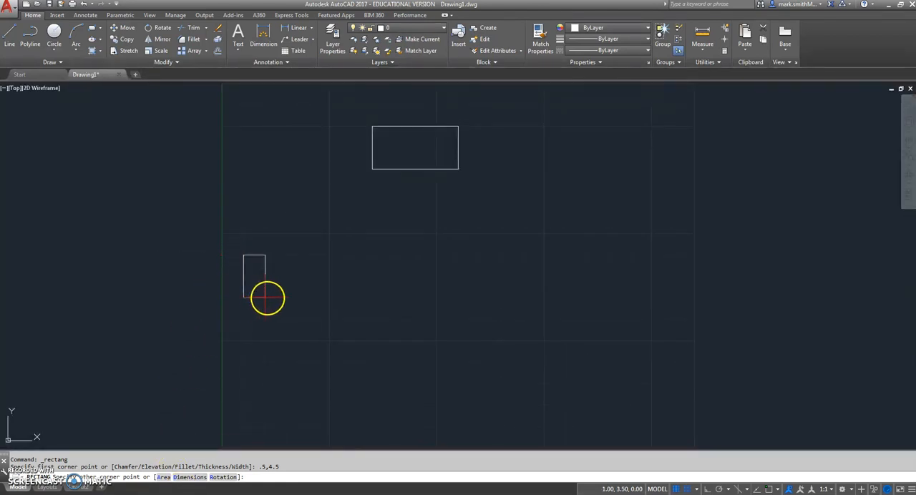
click(330, 297)
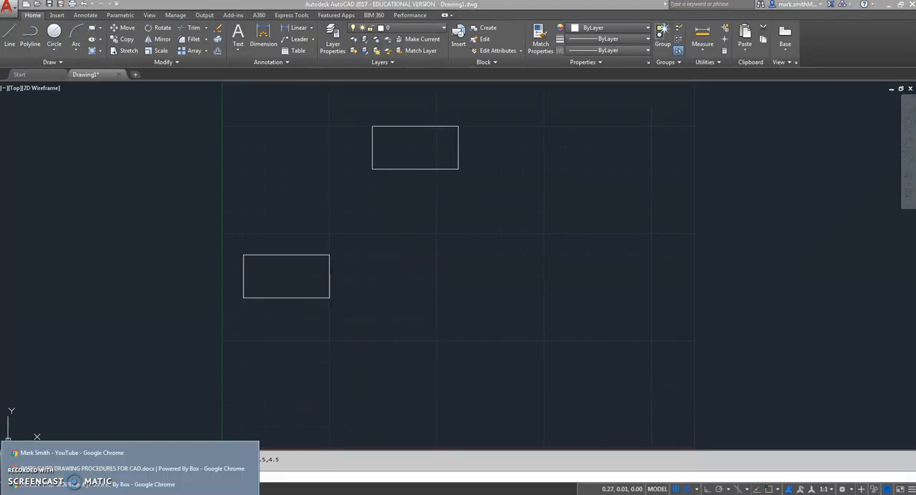
Consult the reference for box spacing and draw the middle row's second rectangle from 3,3.5 to 5,4.5
click(78, 481)
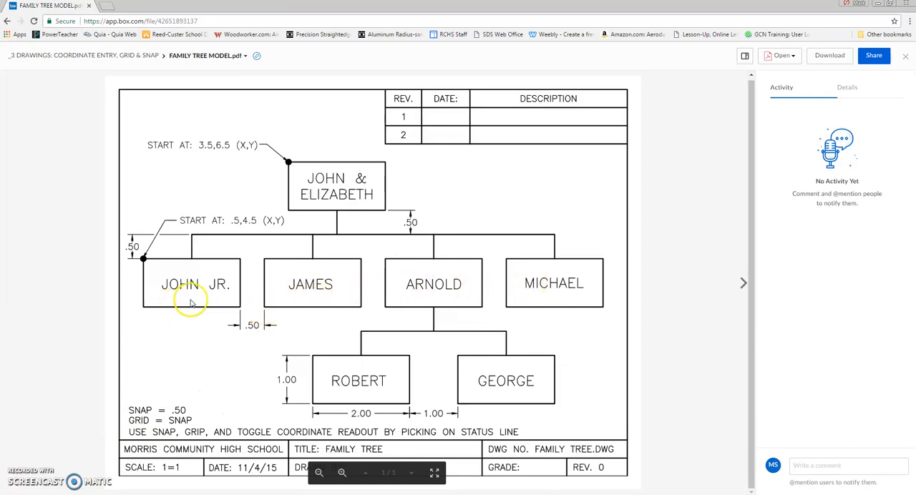
click(184, 482)
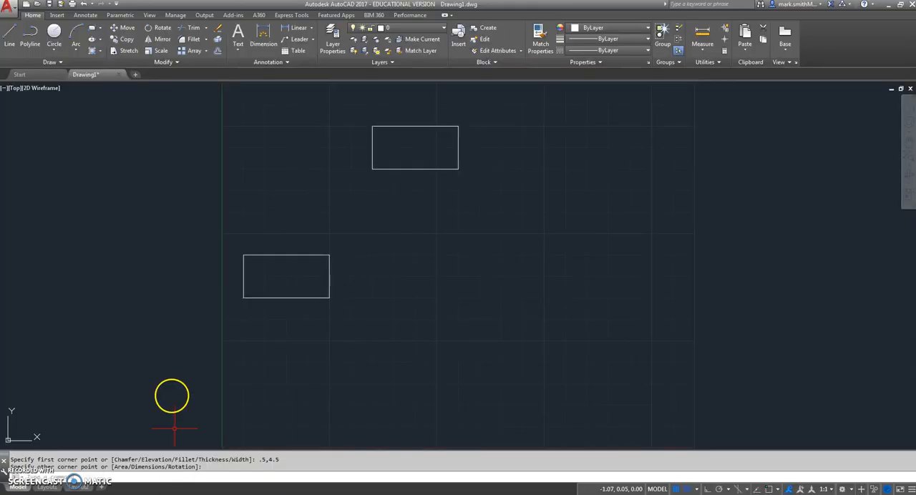
click(94, 28)
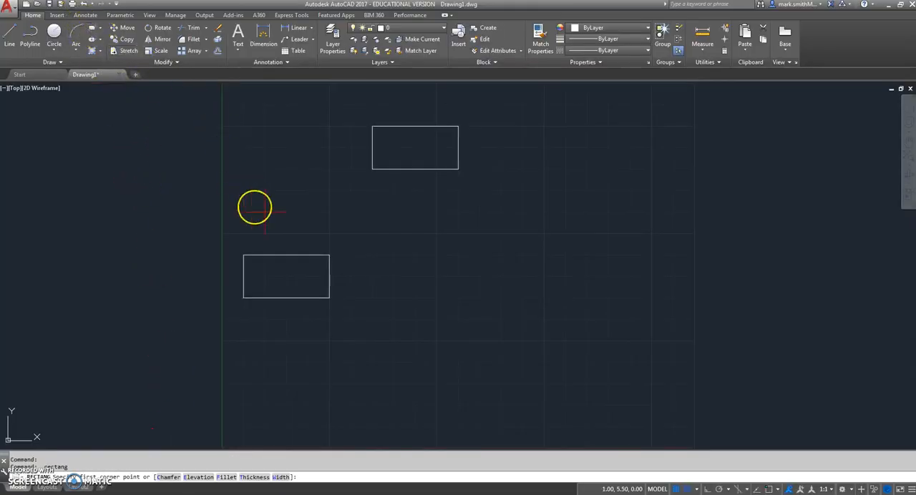
click(350, 298)
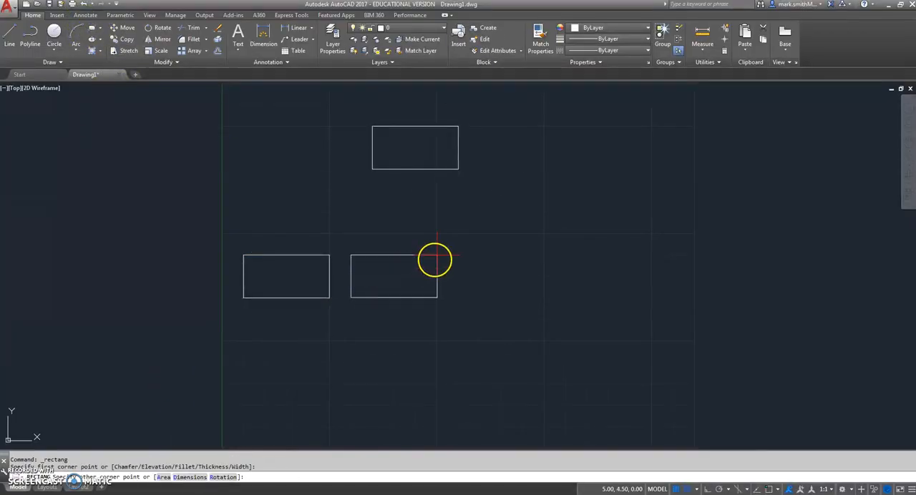
click(437, 255)
Draw the middle row's third and fourth rectangles, from 5.5,3.5 to 7.5,4.5 and from 8,3.5 to 10,4.5
key(Return)
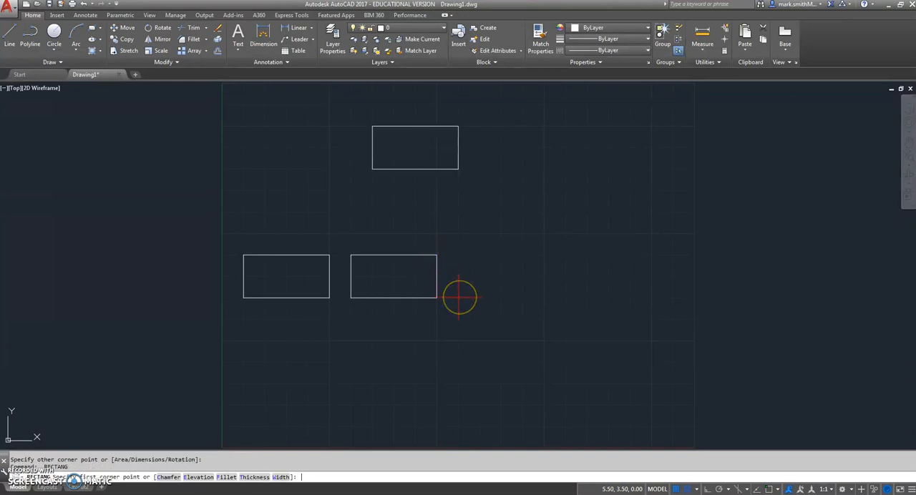
click(459, 298)
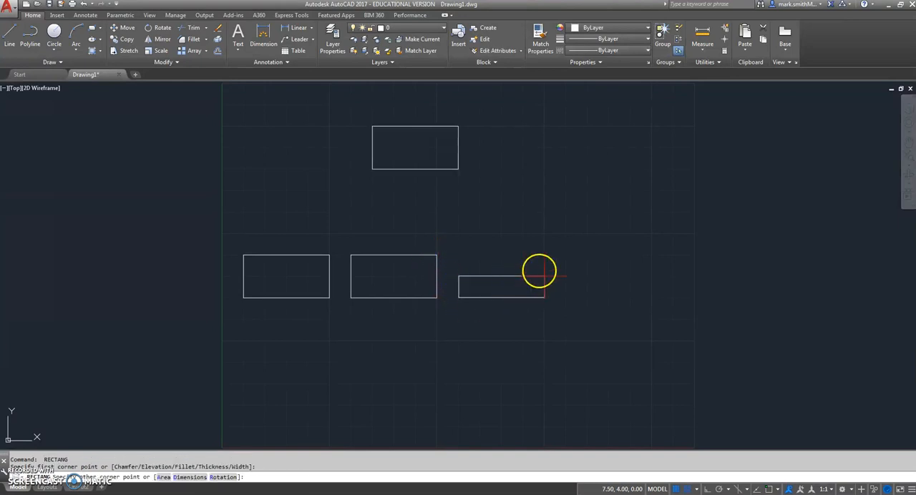
click(544, 256)
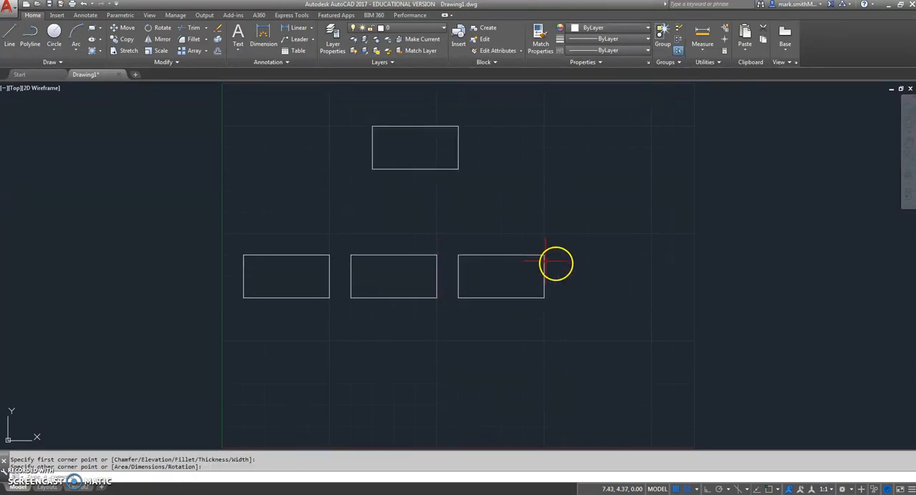
key(Return)
click(565, 298)
click(653, 255)
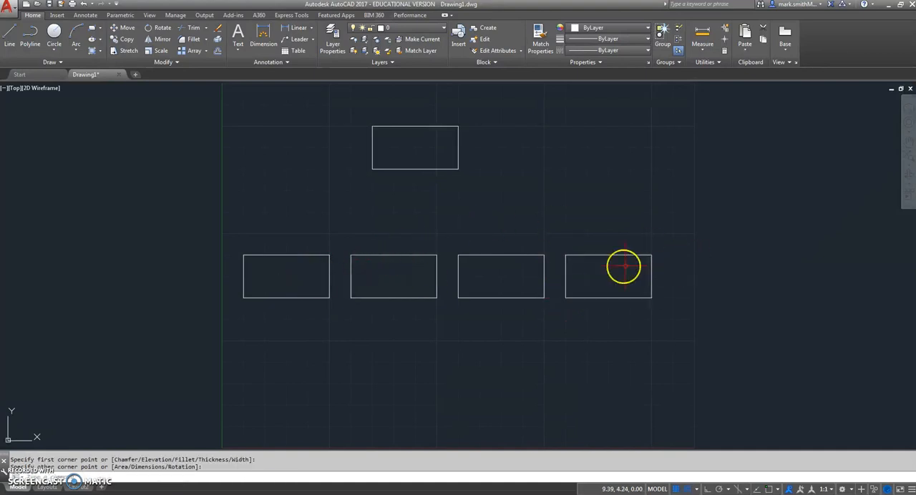
Consult the reference and draw the two lower-row rectangles, from 4,2.5 to 6,1.5 and from 7,1.5 to 9,2.5
click(189, 494)
click(190, 494)
click(190, 493)
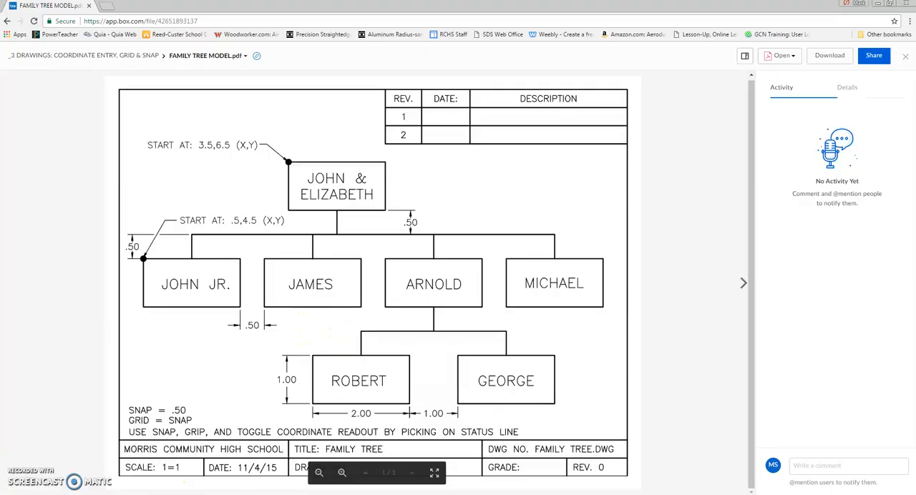
click(187, 494)
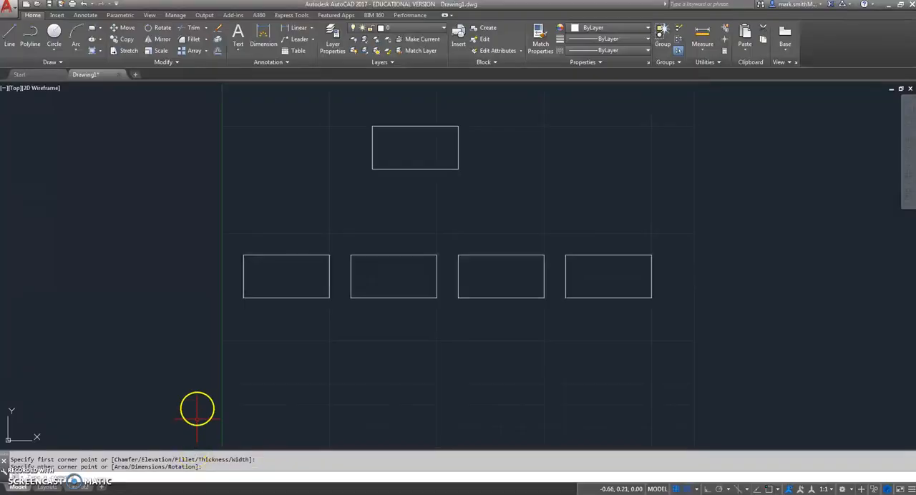
click(92, 32)
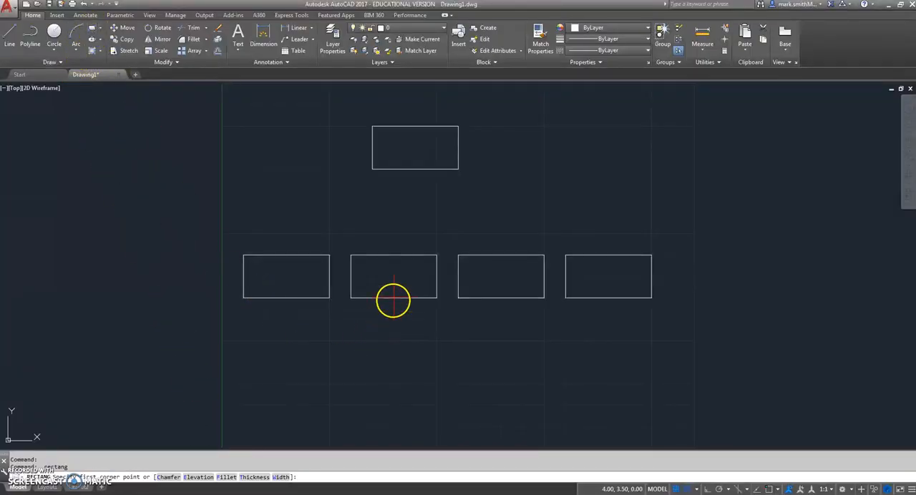
click(394, 341)
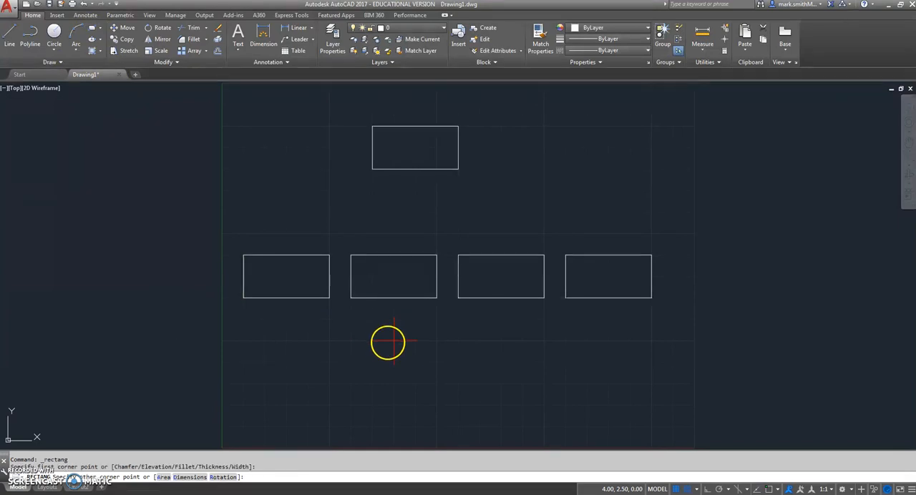
click(480, 384)
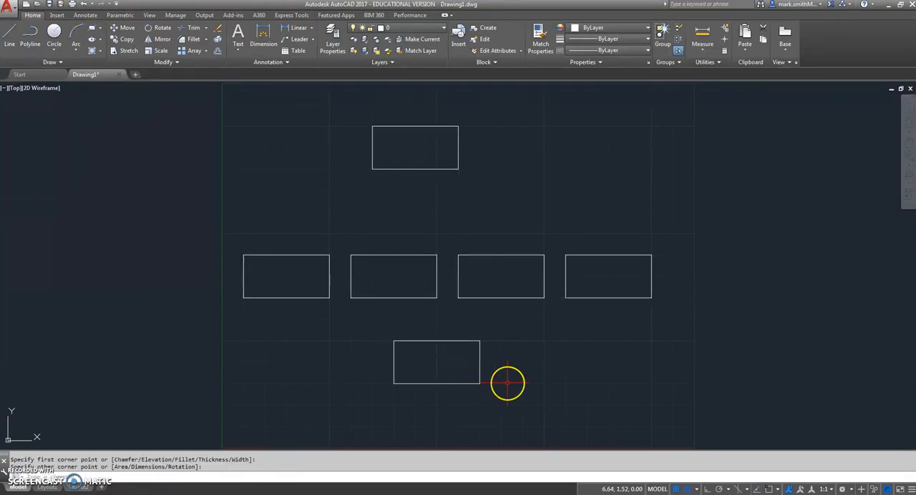
key(Return)
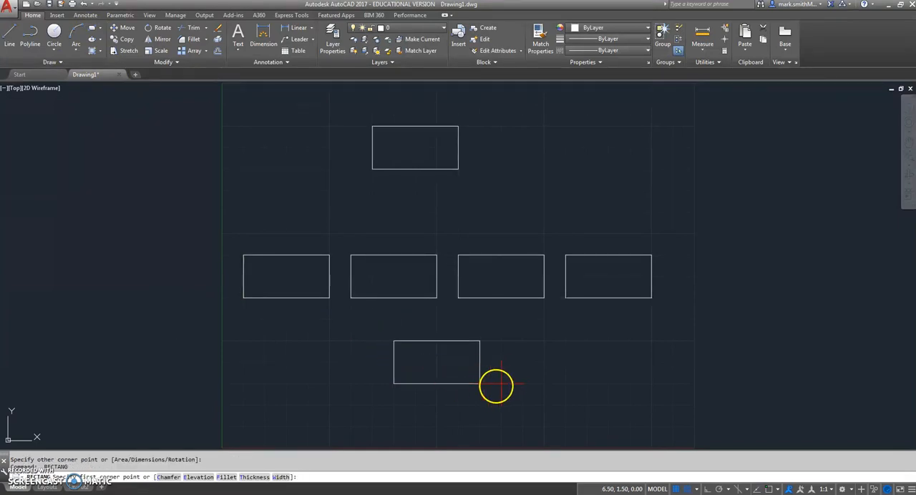
click(522, 384)
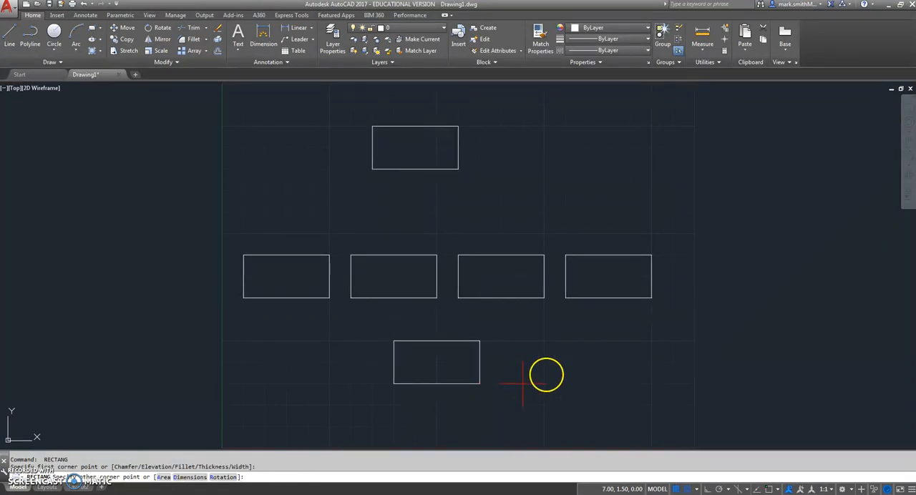
click(609, 341)
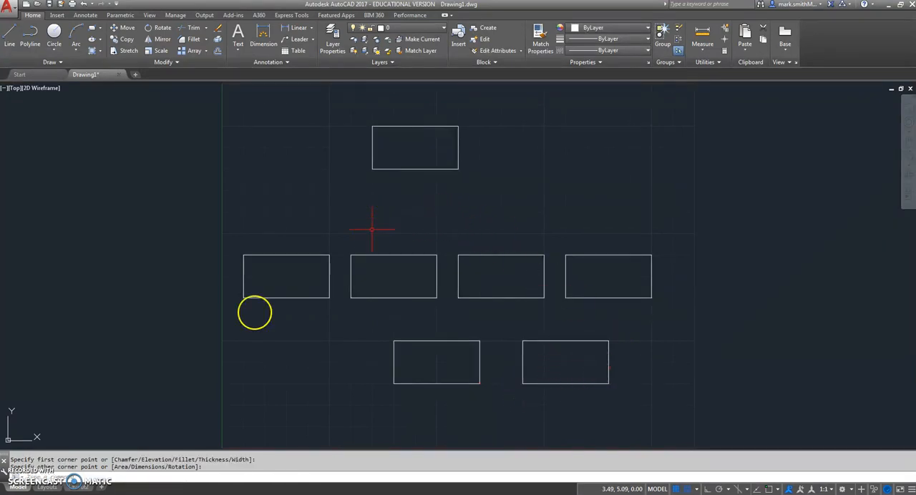
Draw a vertical connector line 0.5 long from the midpoint of the uppermost box's lower edge to 4.5,6, comparing with the reference
key(alt+Tab)
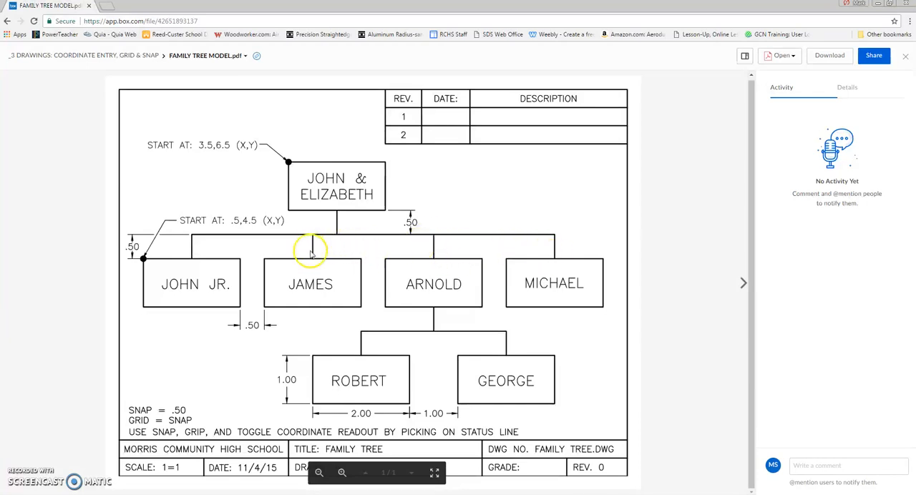
key(alt+Tab)
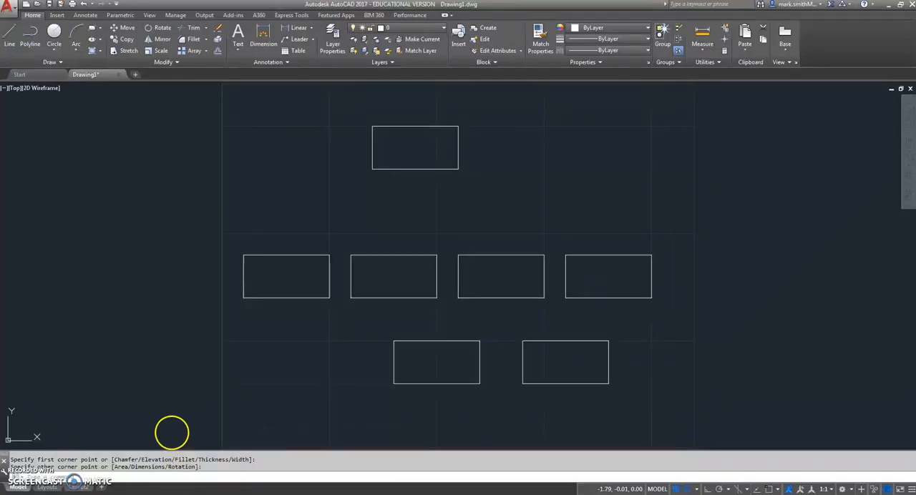
click(10, 36)
click(415, 169)
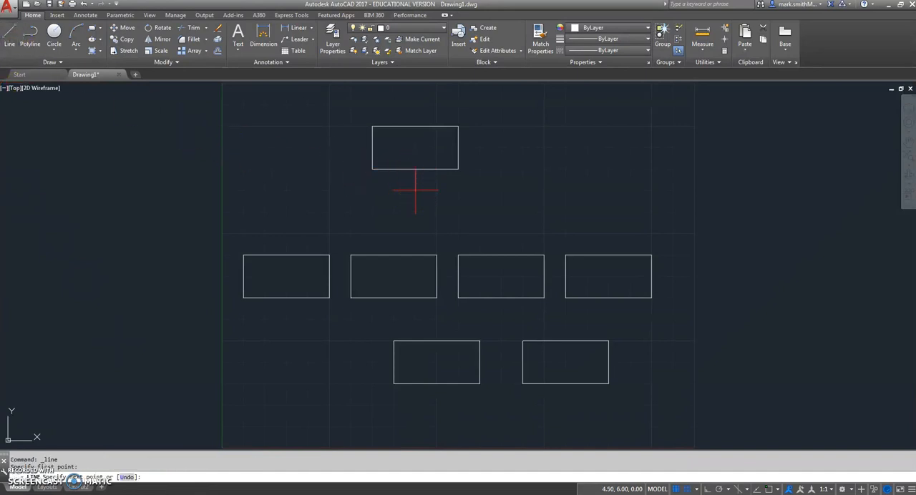
click(415, 191)
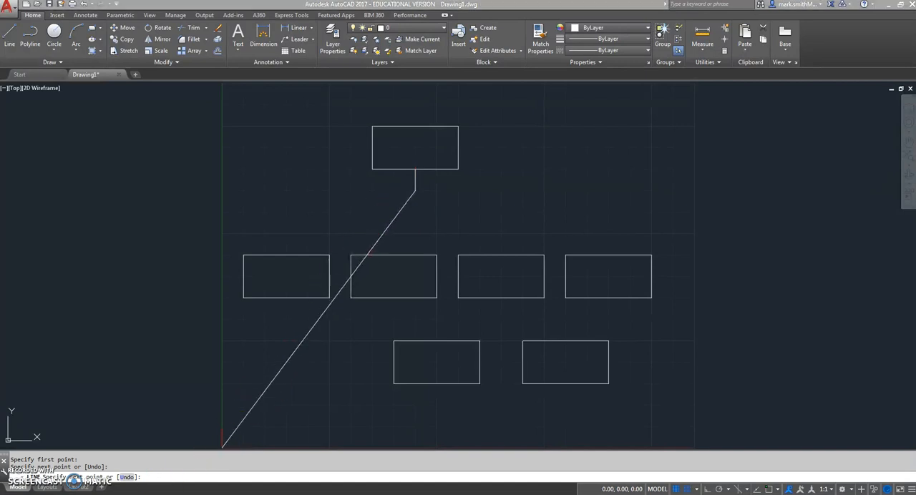
key(alt+Tab)
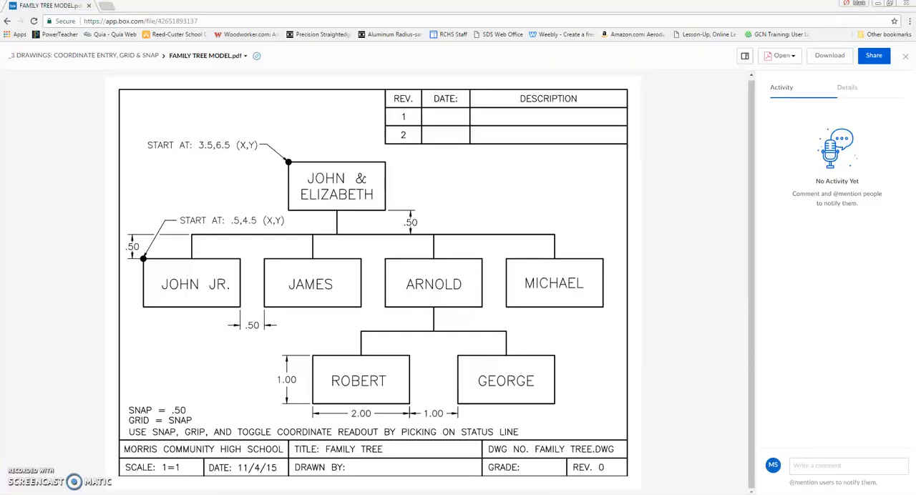
key(alt+Tab)
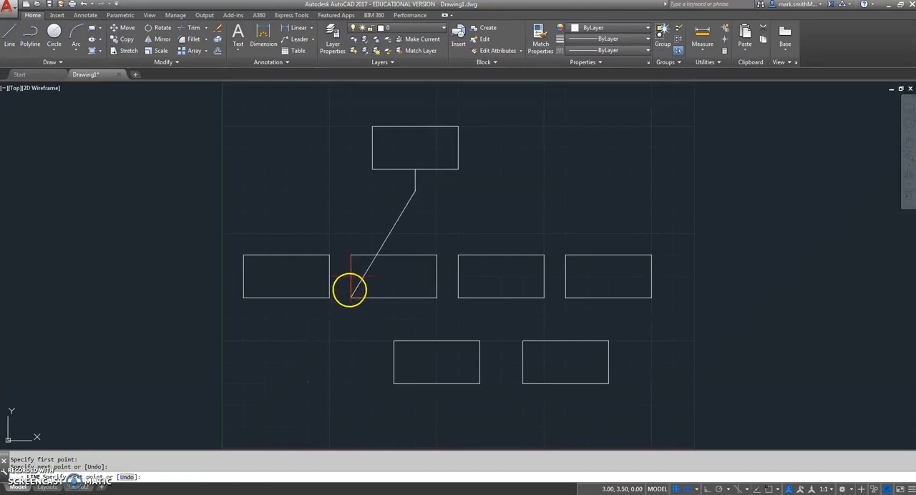
key(Escape)
Draw the connector joining the first and fourth middle-row boxes through 1.5,4.5, 1.5,5, 9,5 and 9,4.5
click(10, 32)
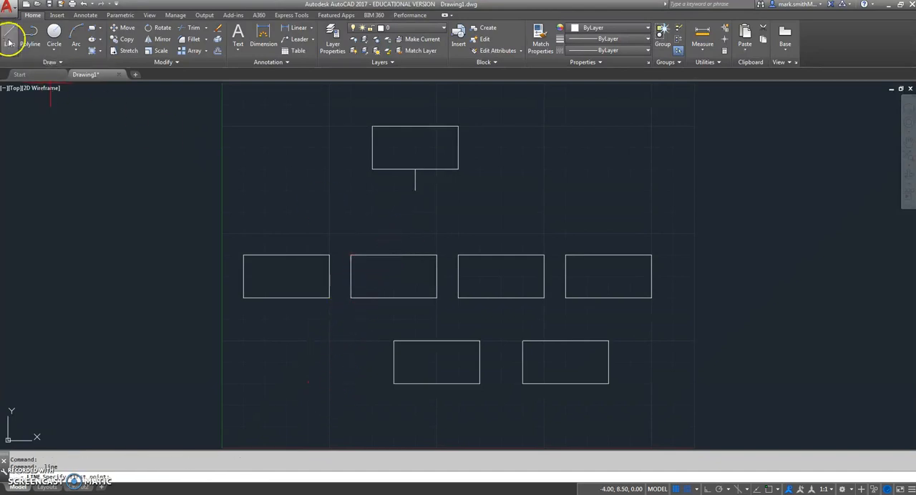
click(287, 255)
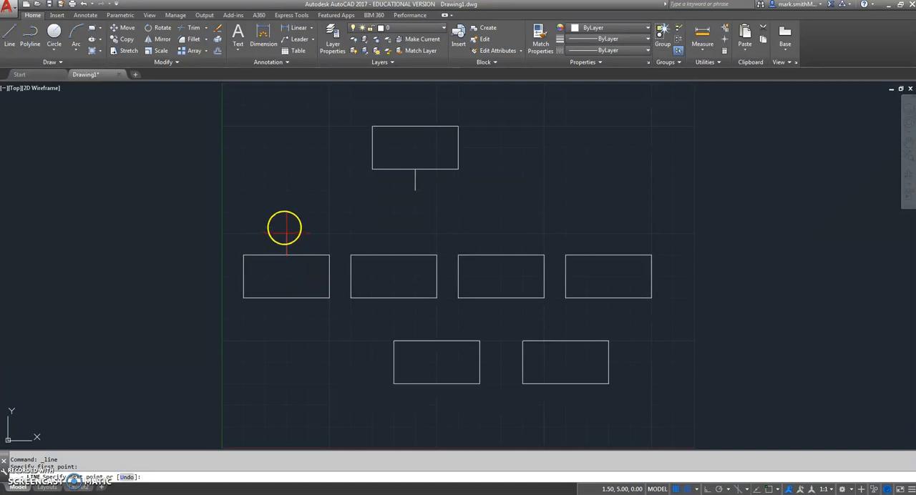
click(286, 234)
click(609, 234)
click(608, 254)
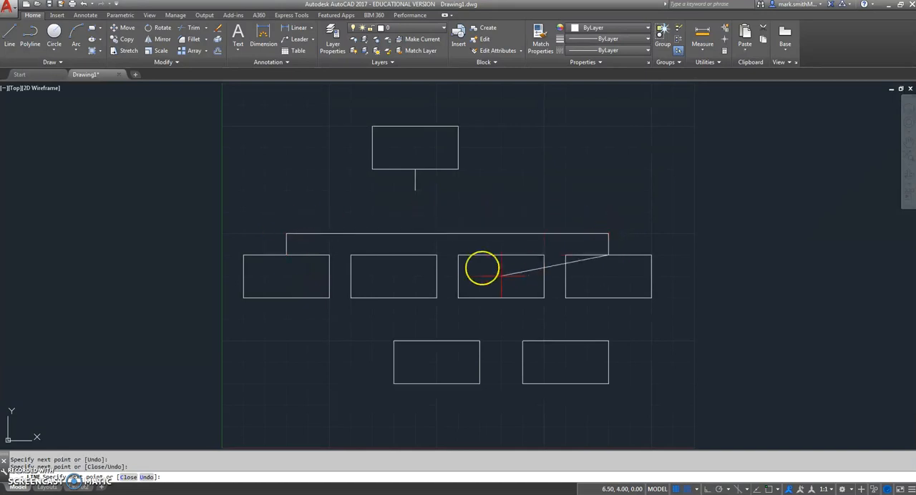
key(Escape)
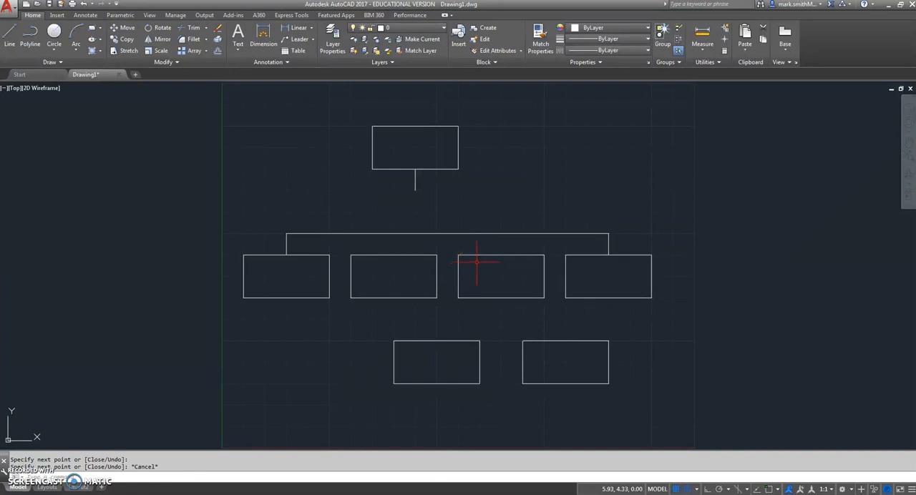
Draw vertical 0.5 connector lines between the horizontal line and the second and third middle-row boxes, and check the reference
key(Return)
click(479, 233)
click(501, 255)
key(Return)
key(Return)
click(394, 254)
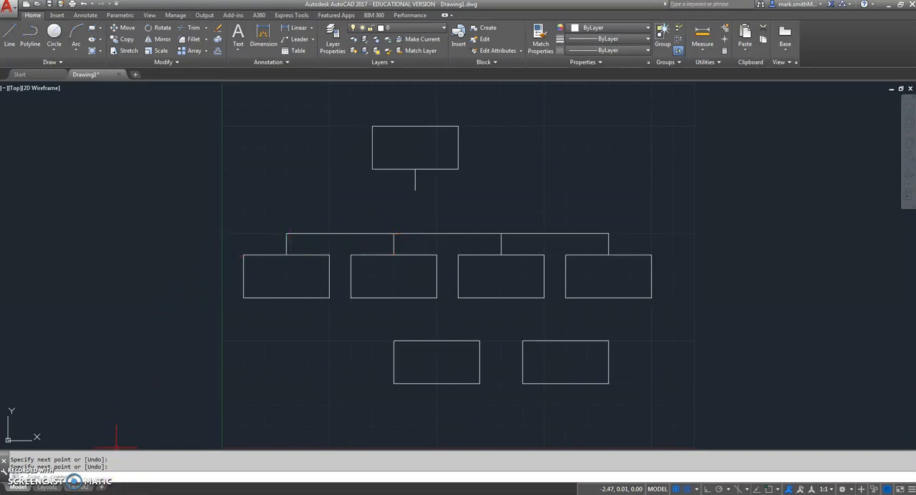
key(alt+Tab)
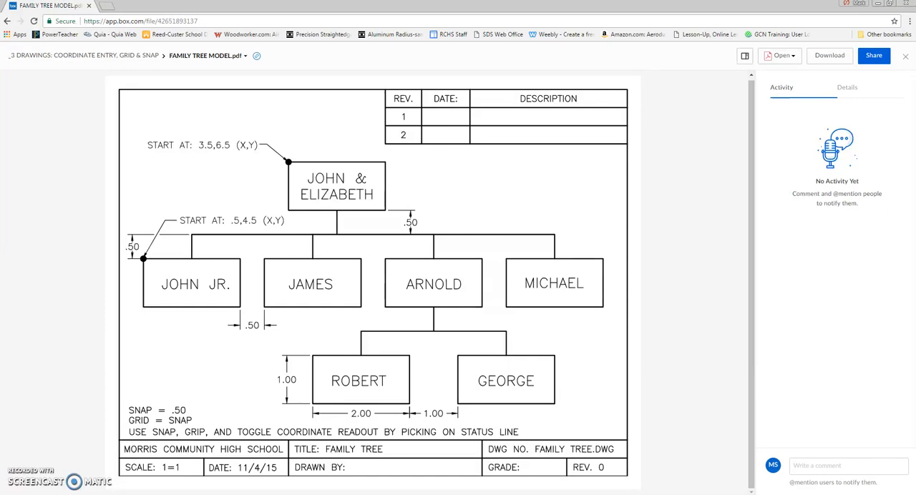
key(alt+Tab)
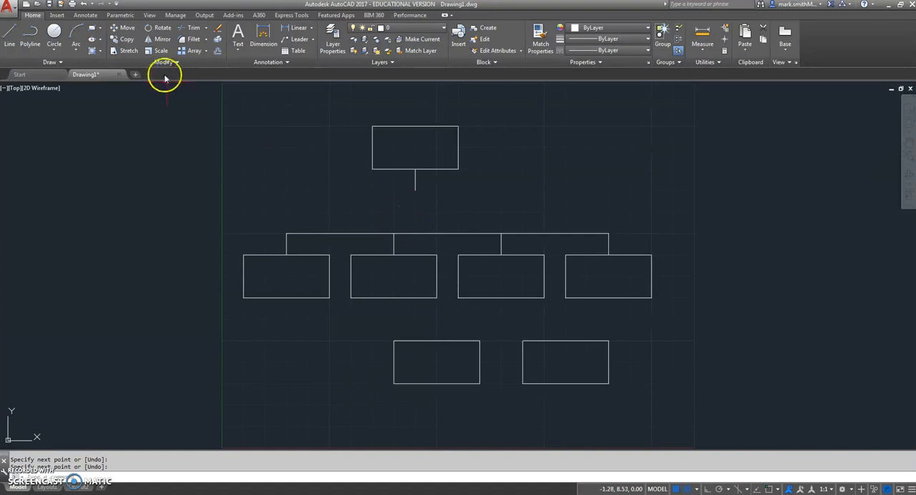
Move the uppermost box and its connector line down from 4.5,6 to 4.5,5 on the horizontal line
click(120, 28)
click(335, 109)
click(507, 210)
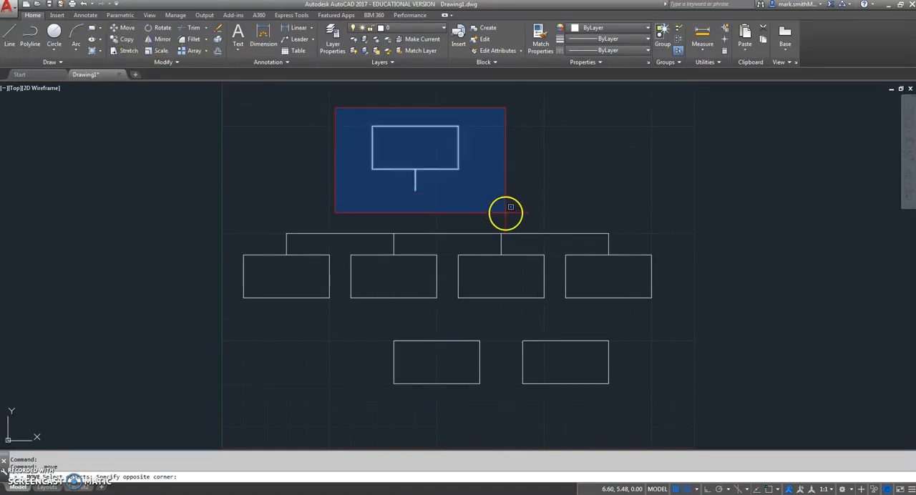
key(Return)
click(415, 190)
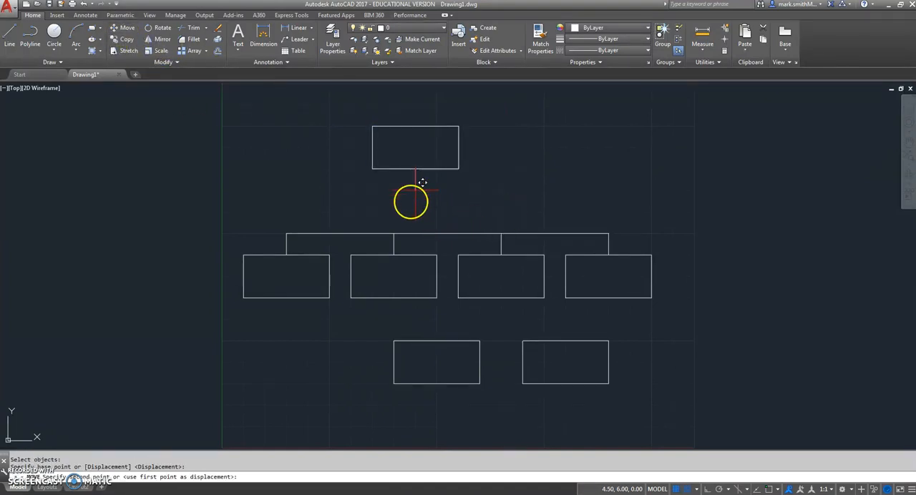
click(415, 233)
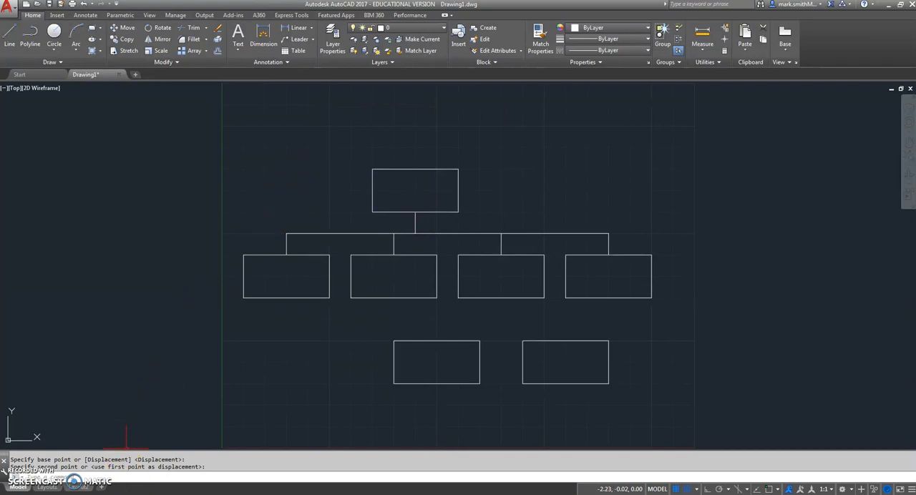
Check the reference and draw the connector from the third middle-row box through 6.5,3.5, 6.5,3, 5,3 and 5,2.5 to the first lower-row box
key(alt+Tab)
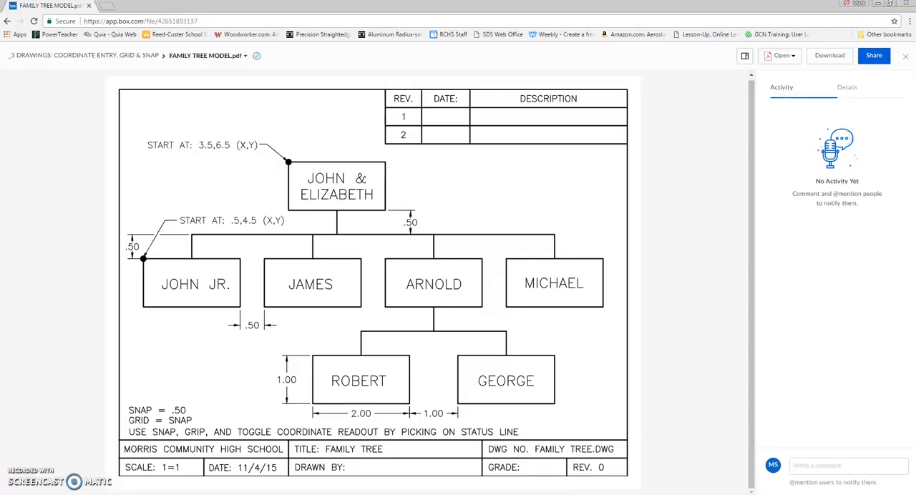
key(alt+Tab)
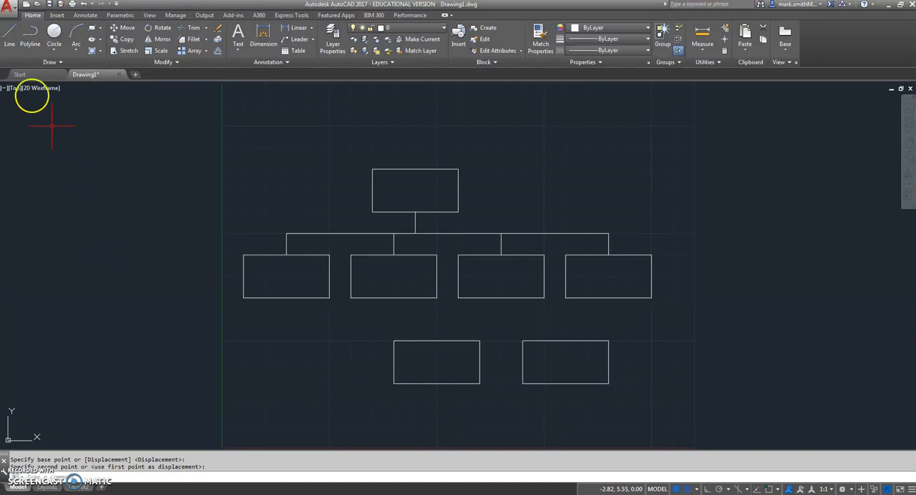
click(9, 33)
click(502, 298)
click(501, 320)
click(437, 319)
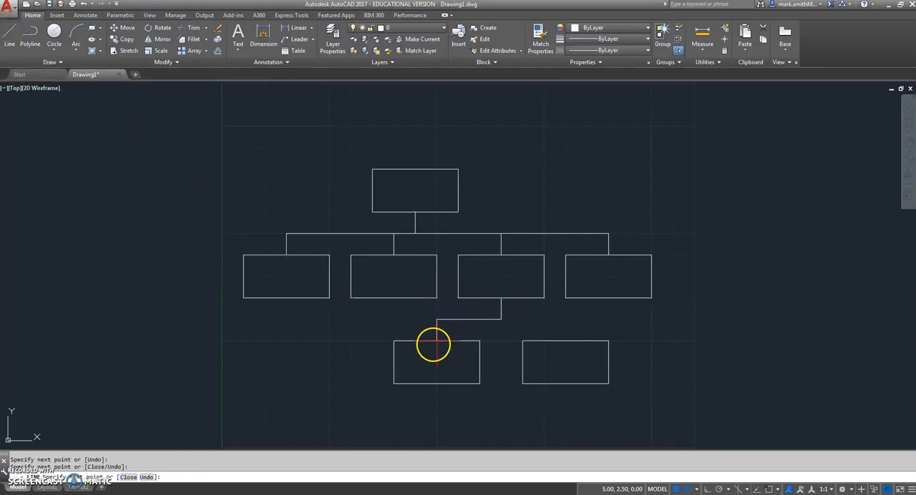
click(436, 341)
key(Return)
Draw the connector branch from 6.5,3 through 8,3 to 8,2.5 on the second lower-row box
key(Return)
click(502, 319)
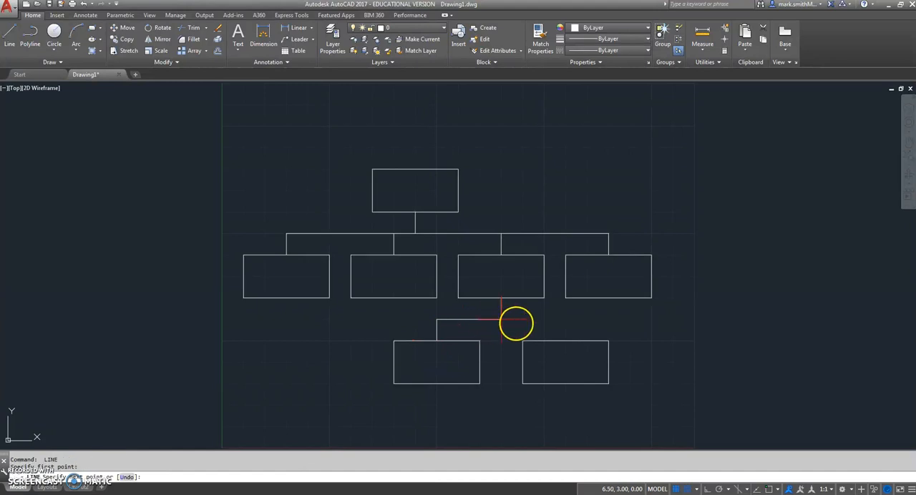
click(566, 319)
click(566, 341)
key(Return)
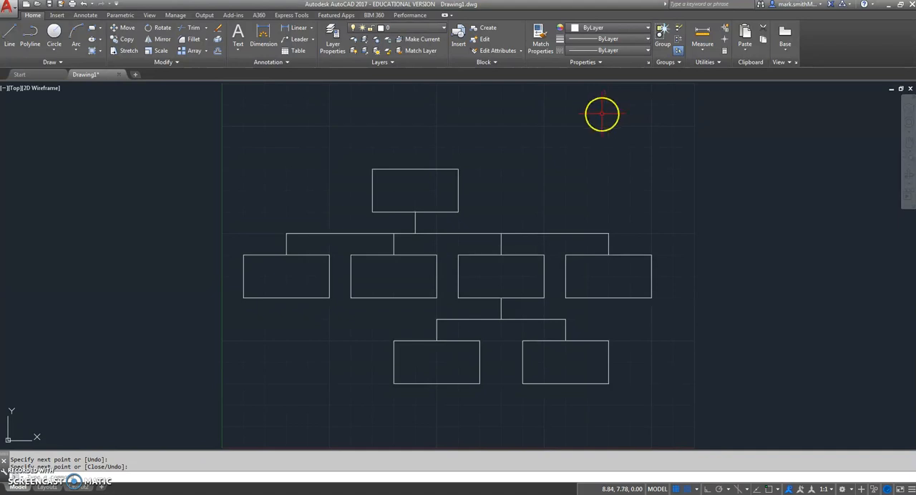
Check the labels in the reference and define a multiline text area spanning the uppermost box corner to corner
click(266, 494)
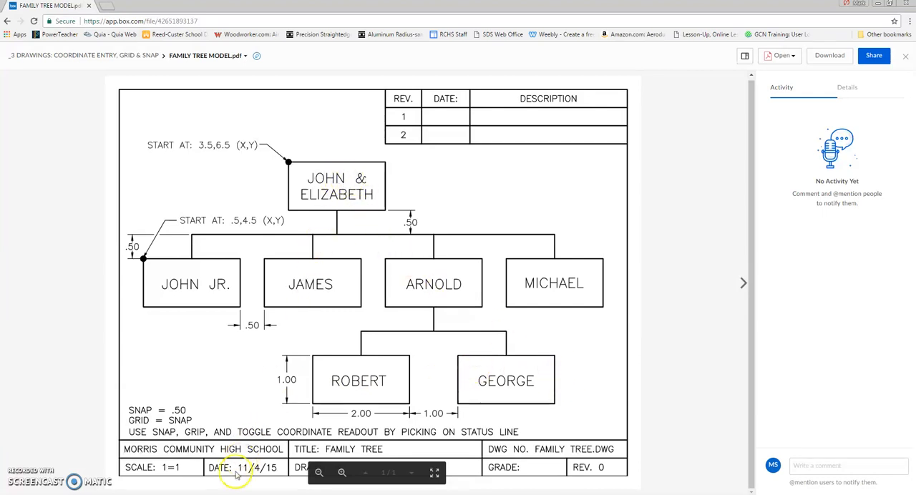
click(200, 494)
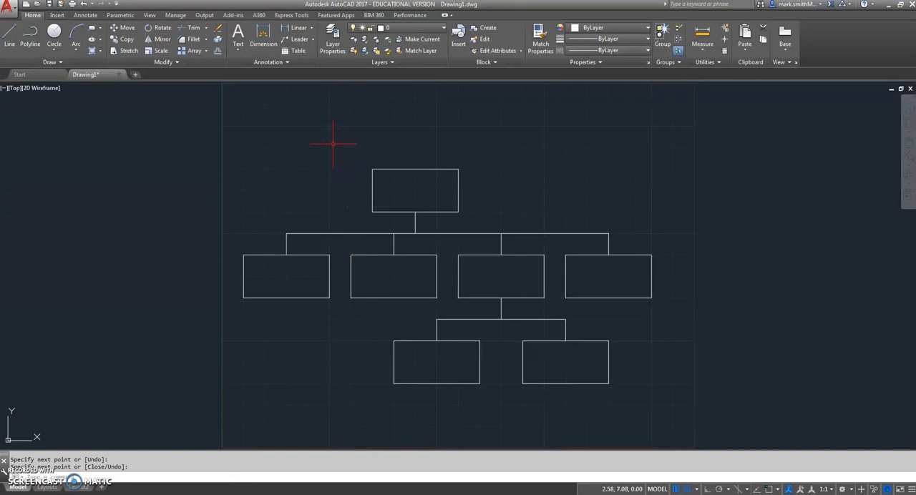
text(MTEXT)
key(Return)
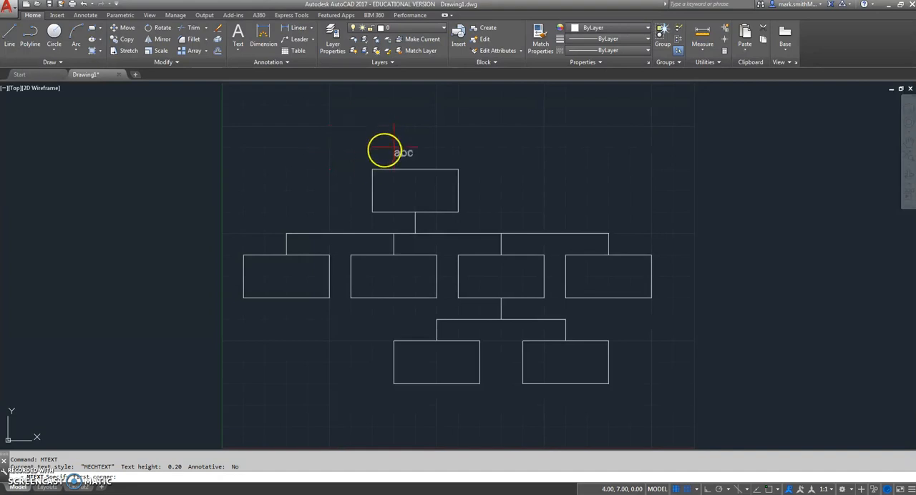
click(373, 170)
click(459, 210)
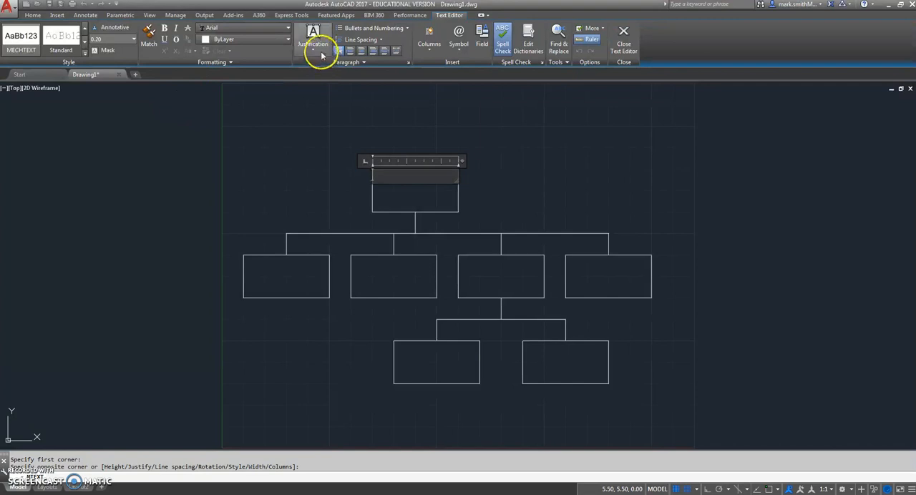
Set the uppermost box's text to Middle Center justification and the MECHTEXT style
click(318, 52)
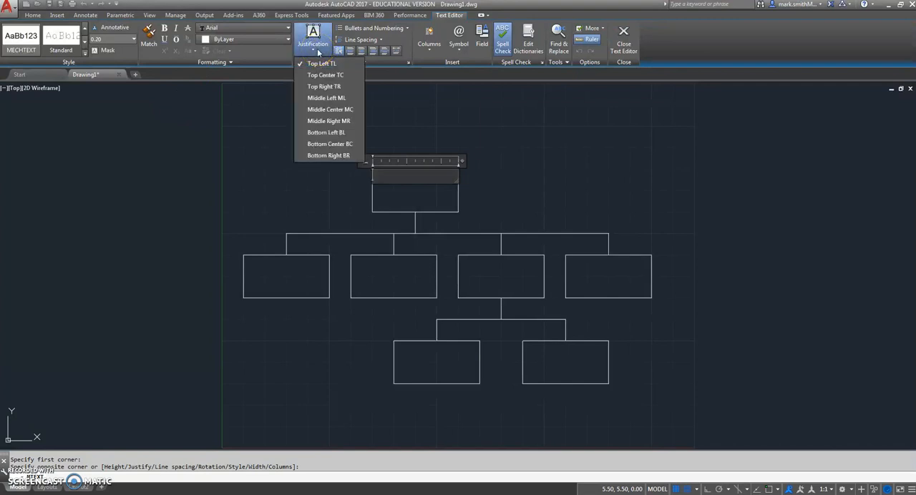
click(321, 110)
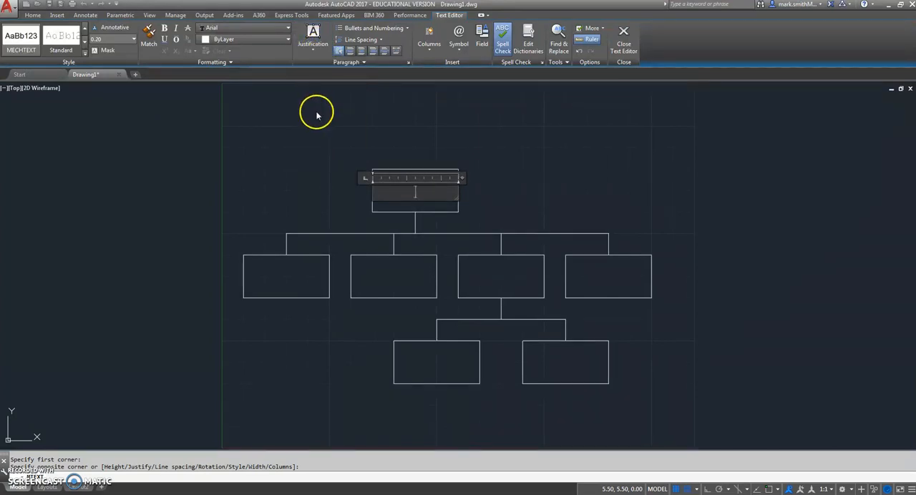
click(84, 55)
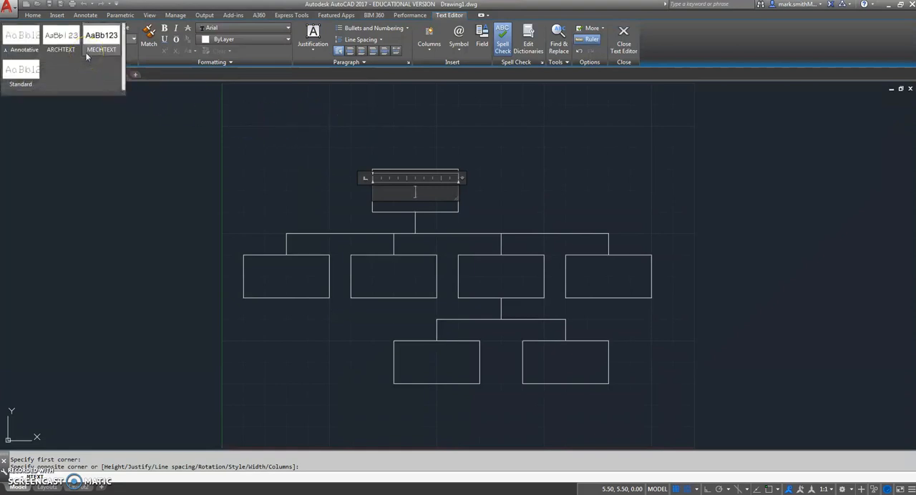
click(101, 42)
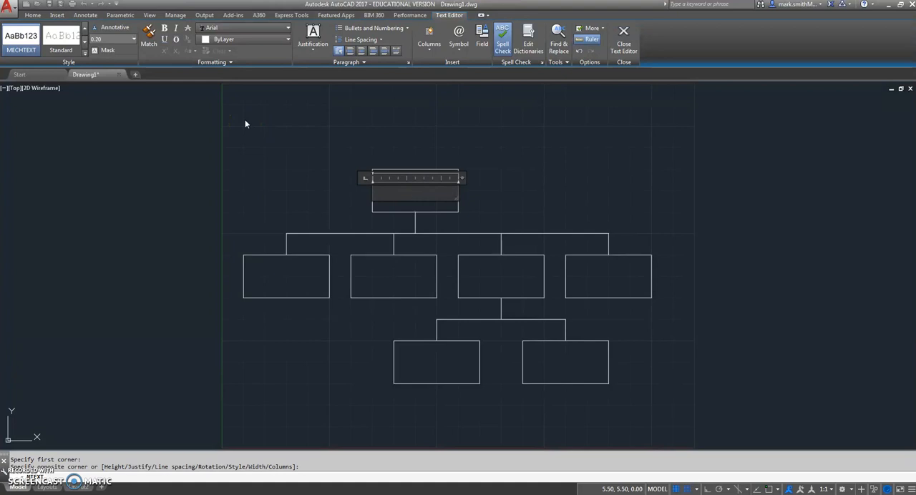
Enter the two parents' first names joined by an ampersand in the uppermost box and finish the text
text(CEC)
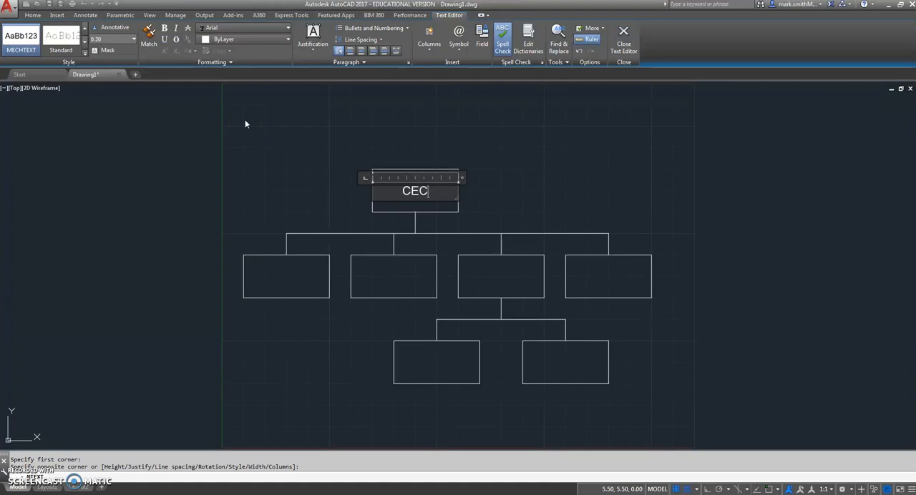
text(IL & NANCY)
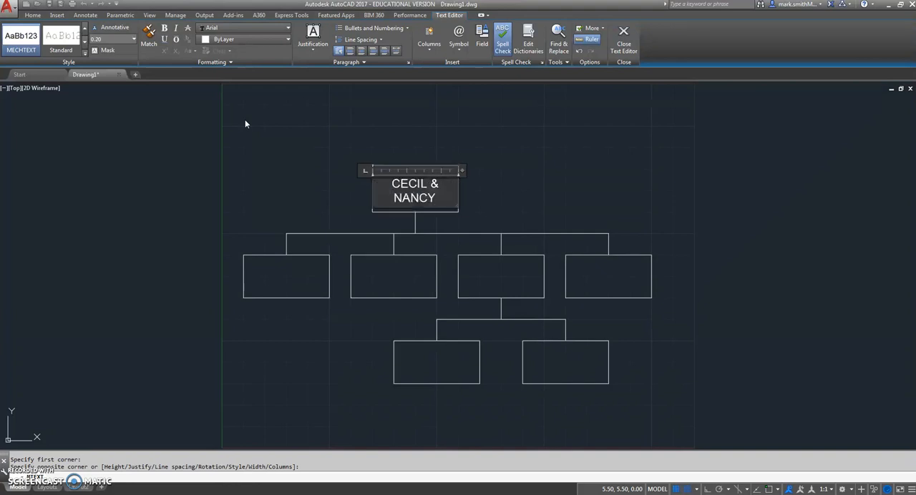
click(540, 144)
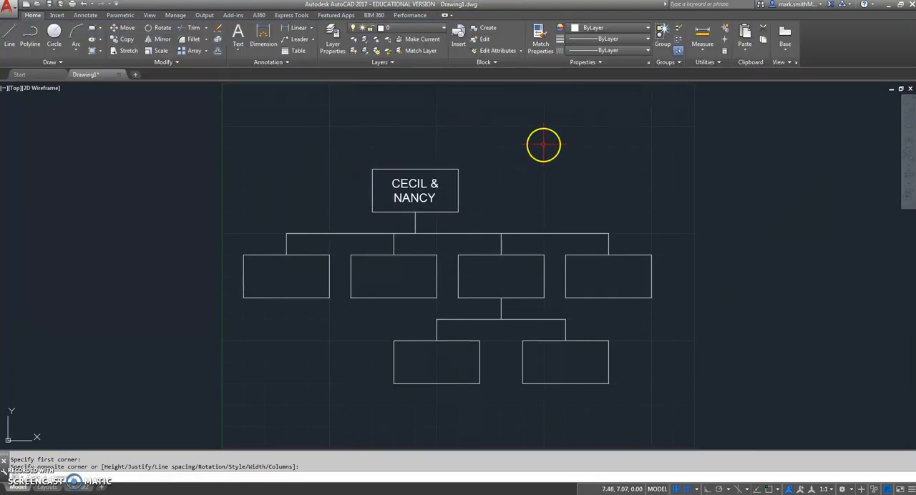
Label the first middle-row box with a family member's first name as Middle Center multiline text, 0.20 high
key(Return)
click(244, 255)
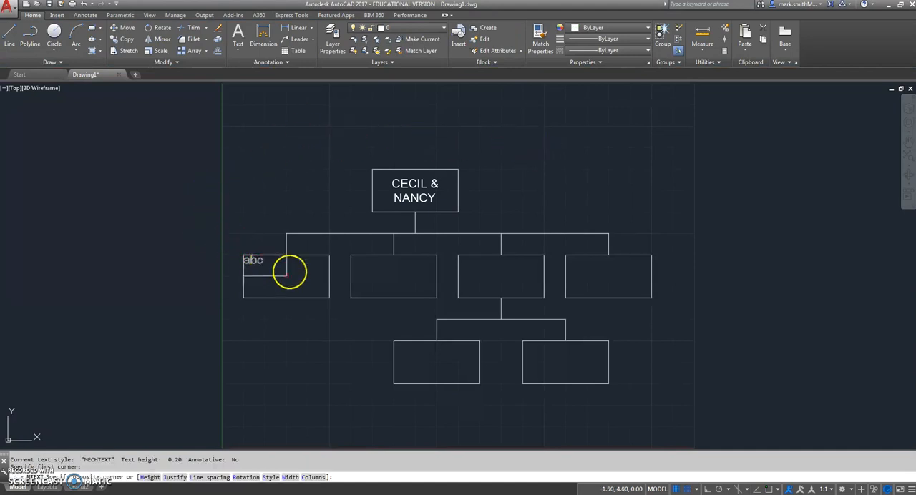
click(328, 295)
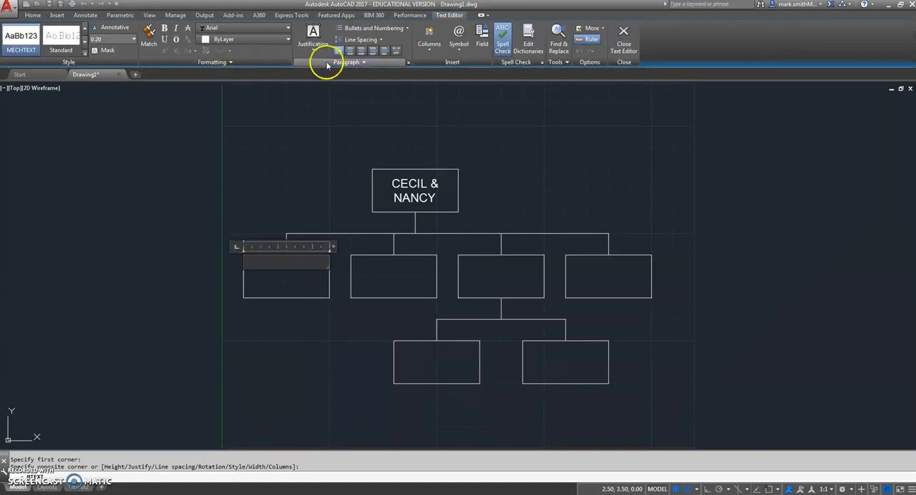
click(313, 45)
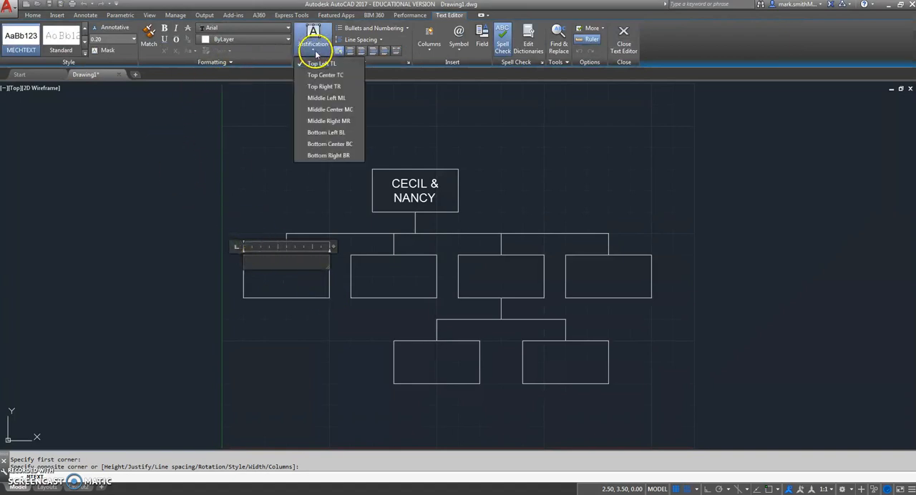
click(315, 112)
click(133, 40)
key(BackSpace)
key(Return)
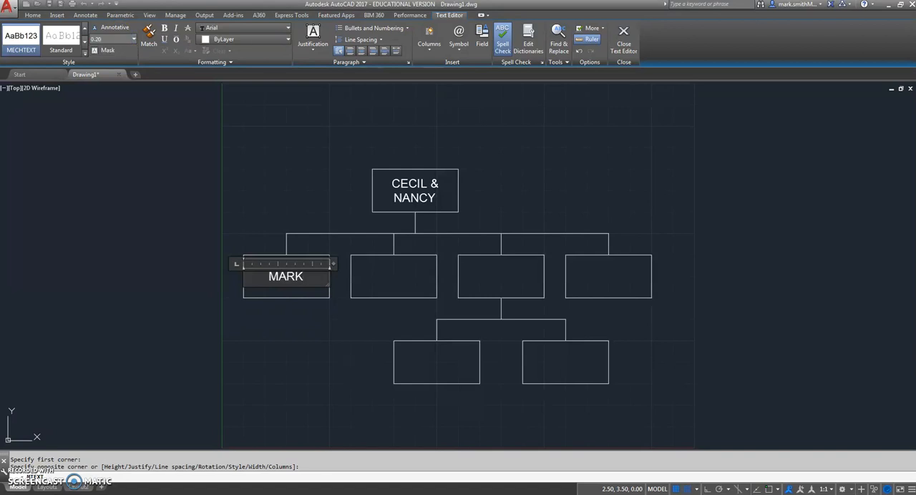
click(262, 162)
Label the second middle-row box with a family member's first name as Middle Center multiline text, 0.25 high
key(Return)
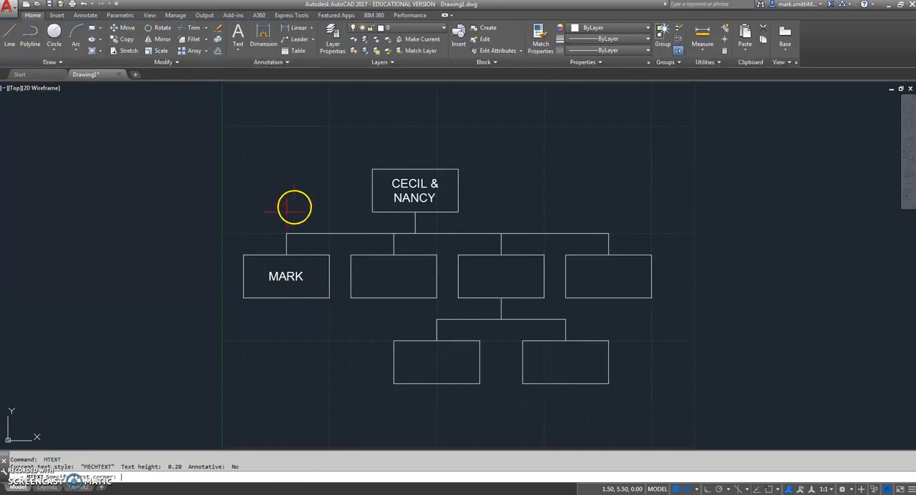
click(351, 255)
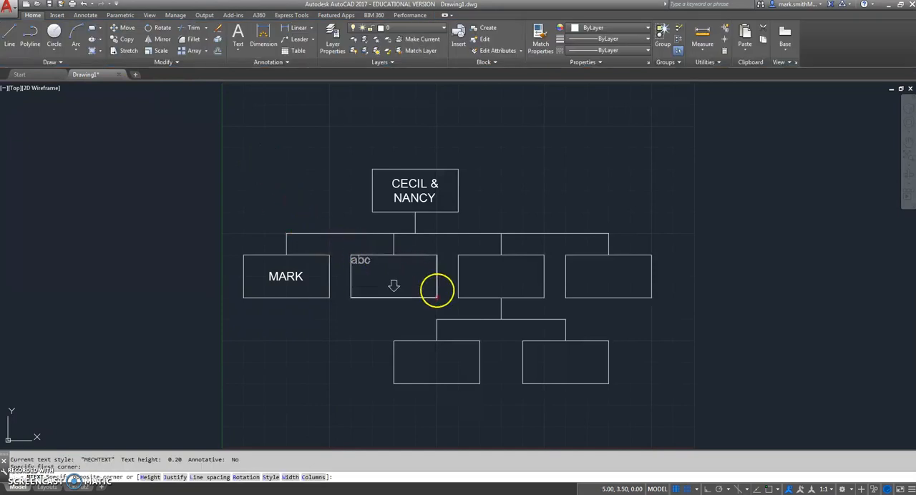
click(437, 296)
click(313, 49)
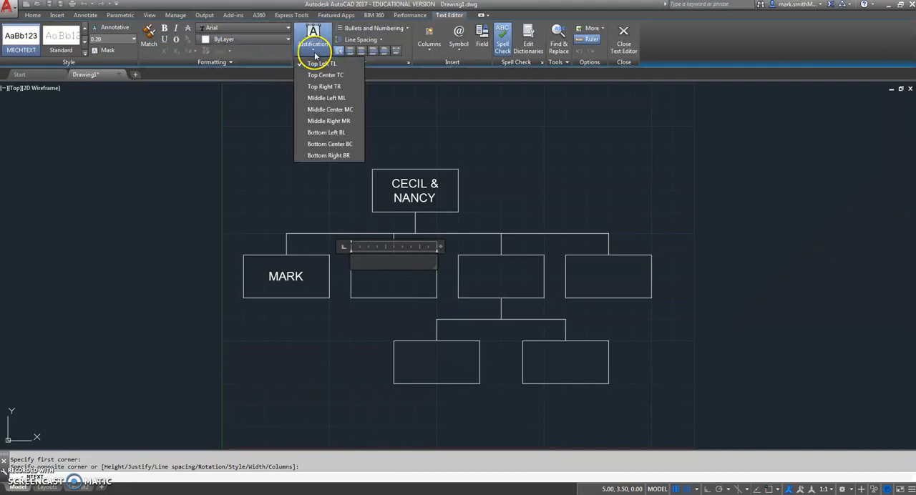
click(321, 111)
click(130, 39)
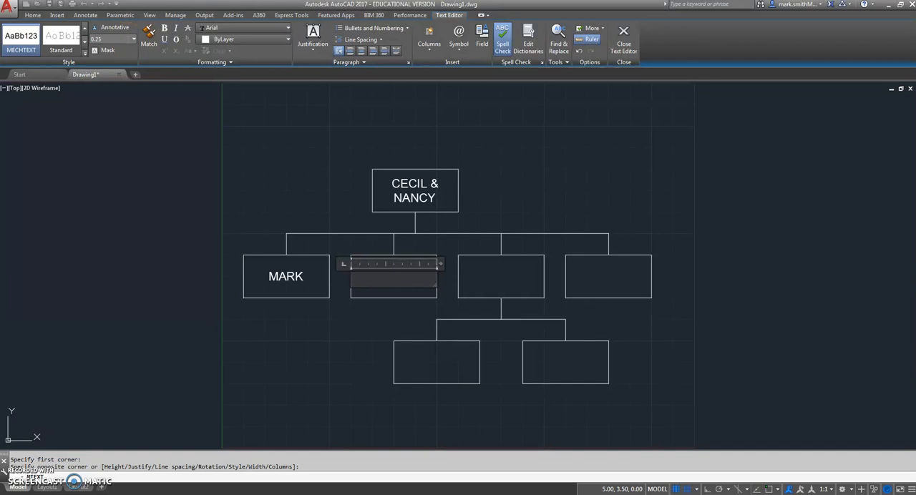
text(MARY)
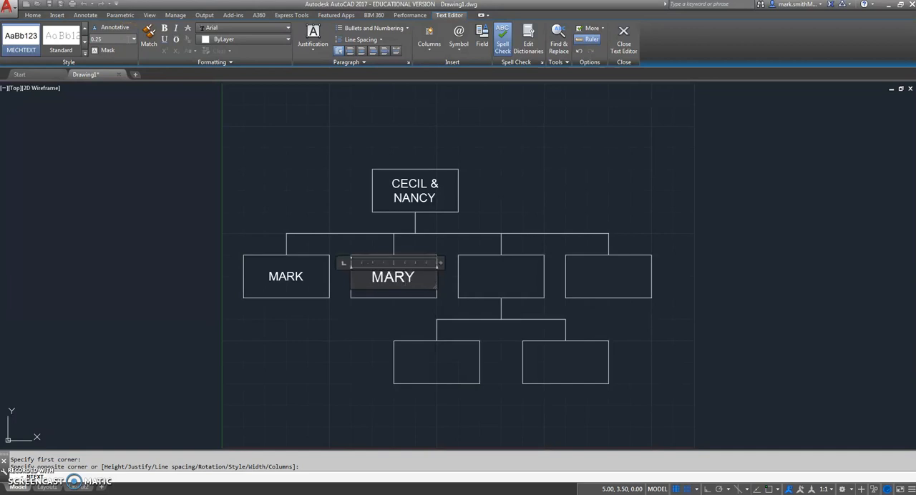
click(299, 139)
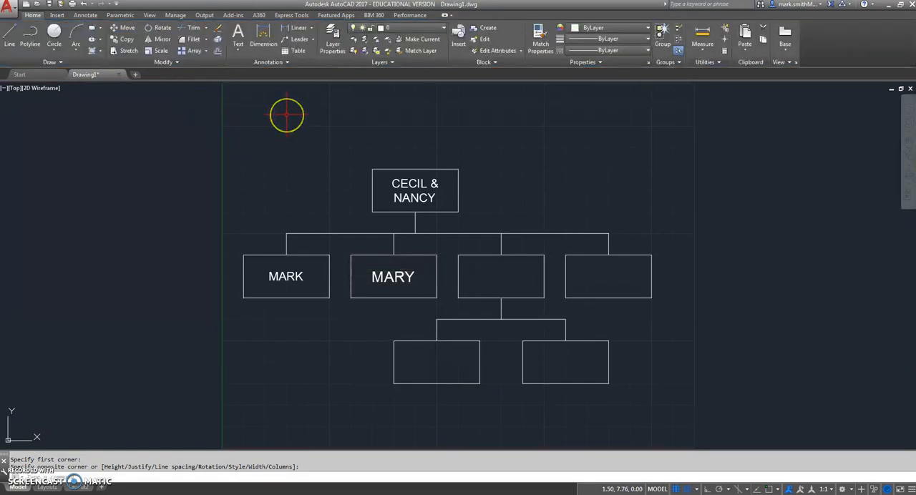
Label the third middle-row box with a family member's first name as Middle Center multiline text, 0.25 high
key(Return)
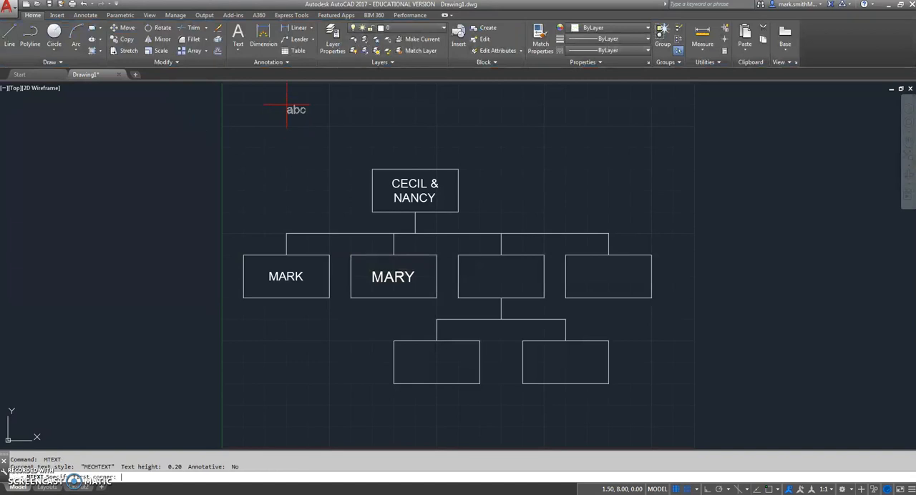
click(460, 256)
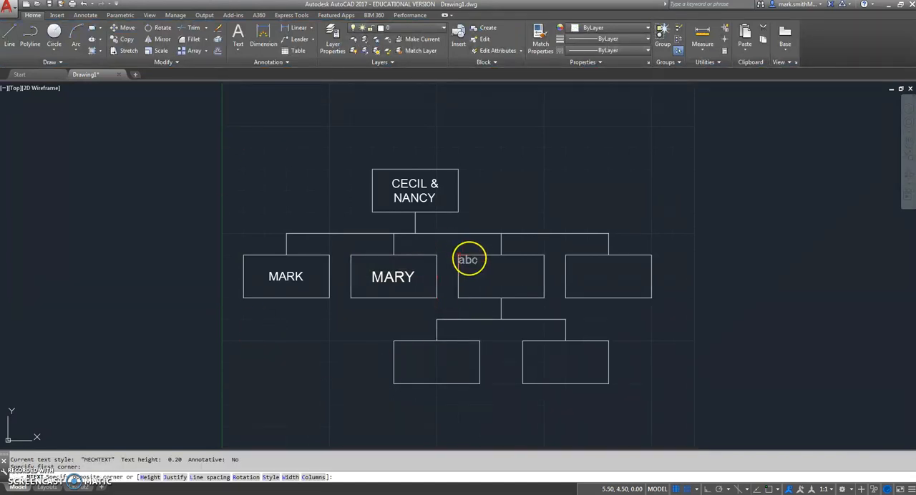
click(538, 306)
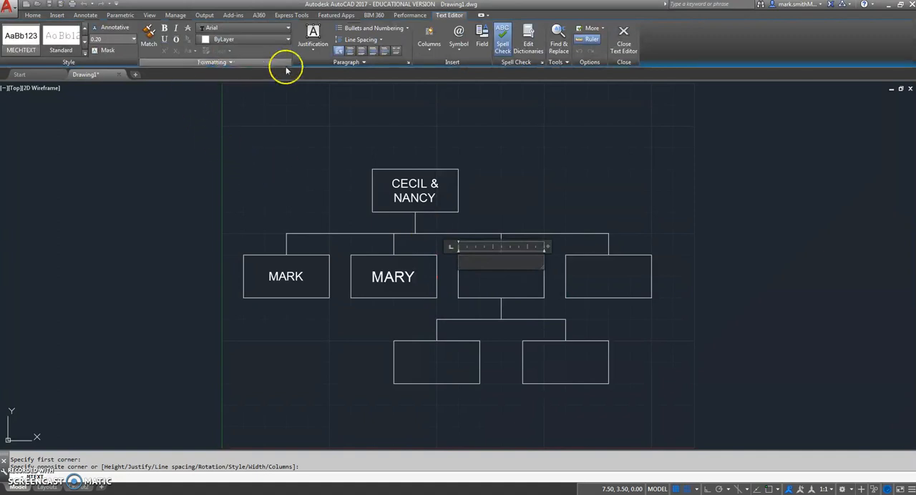
click(312, 51)
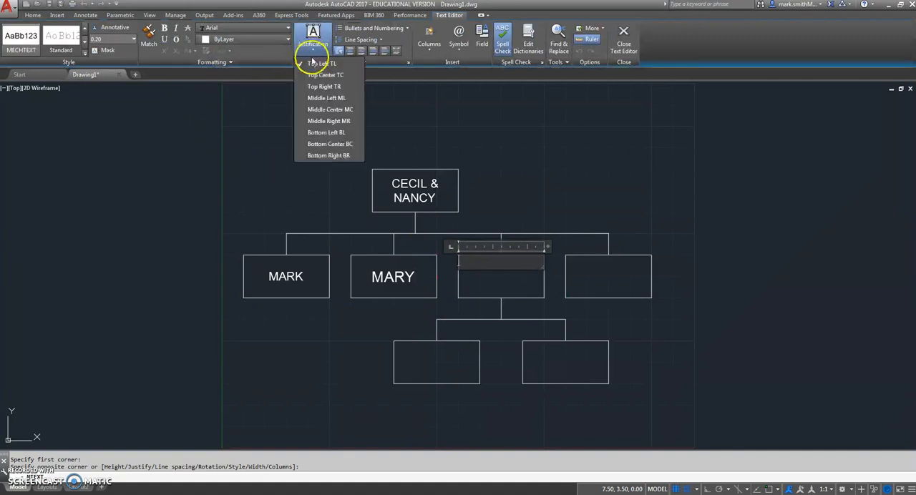
click(308, 114)
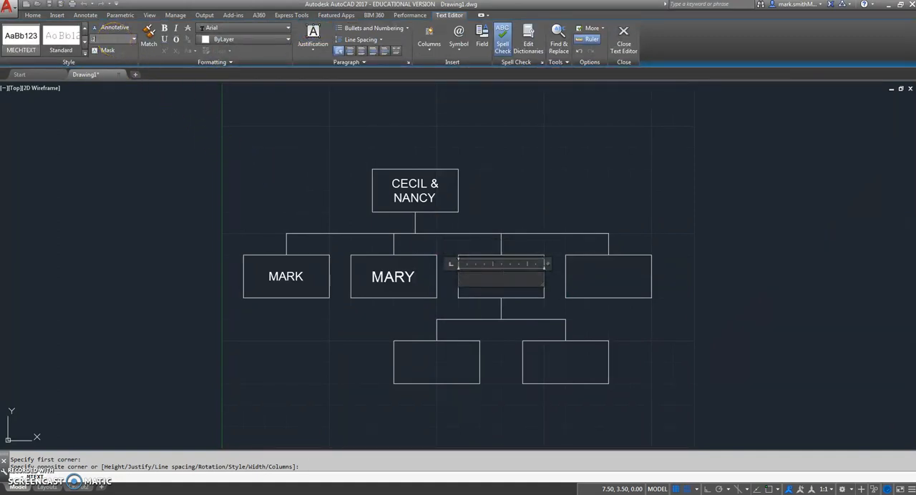
text(JENNIFER)
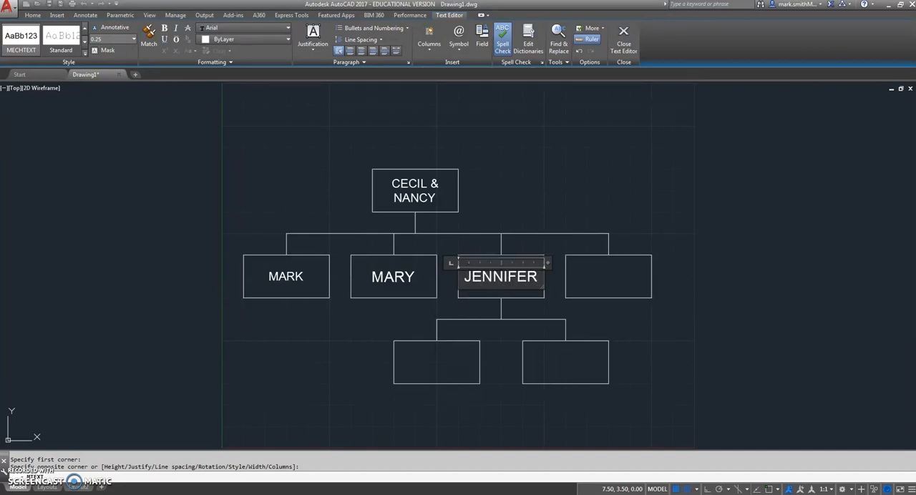
click(535, 147)
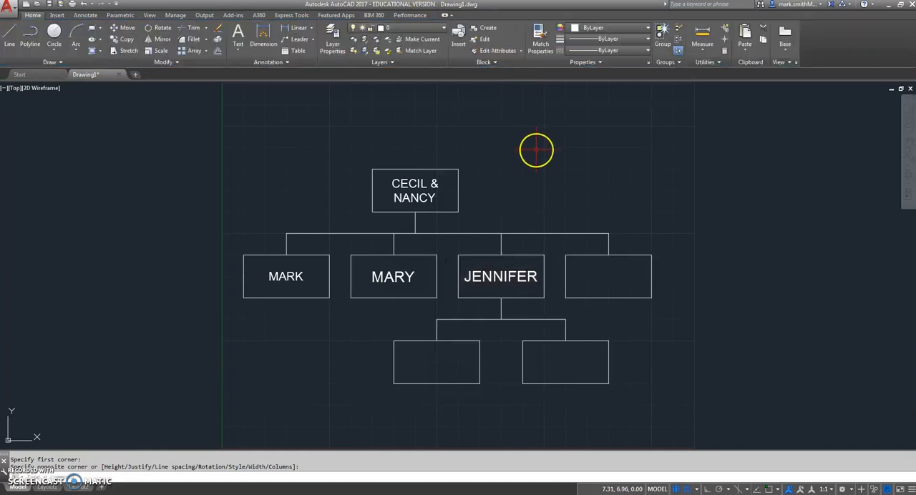
Label the fourth middle-row box with a family member's first name as Middle Center multiline text, 0.25 high
key(Return)
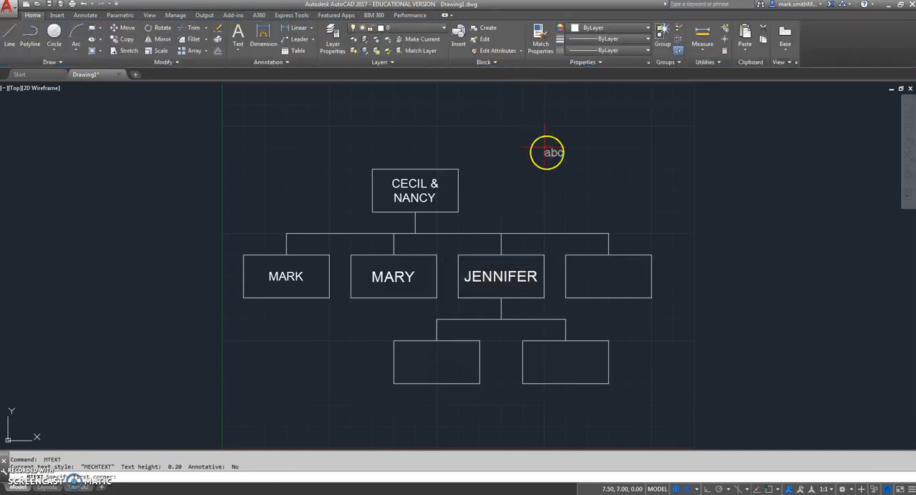
click(566, 255)
click(651, 298)
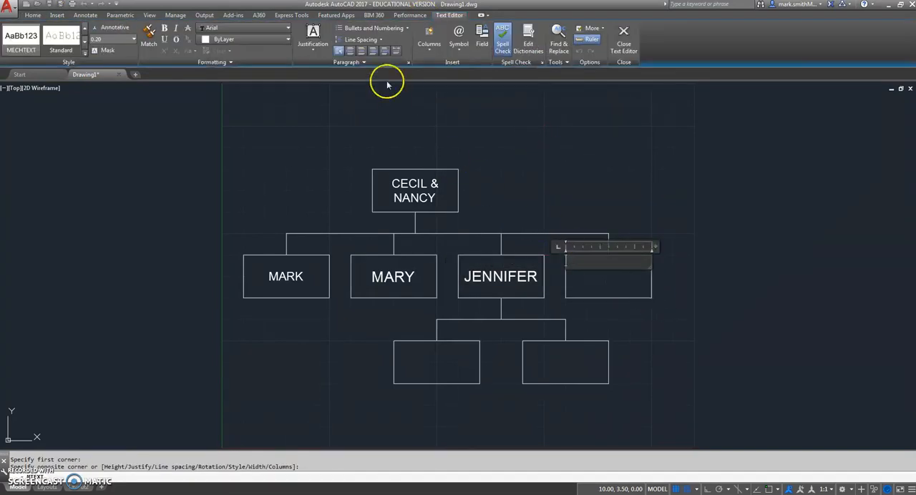
click(315, 52)
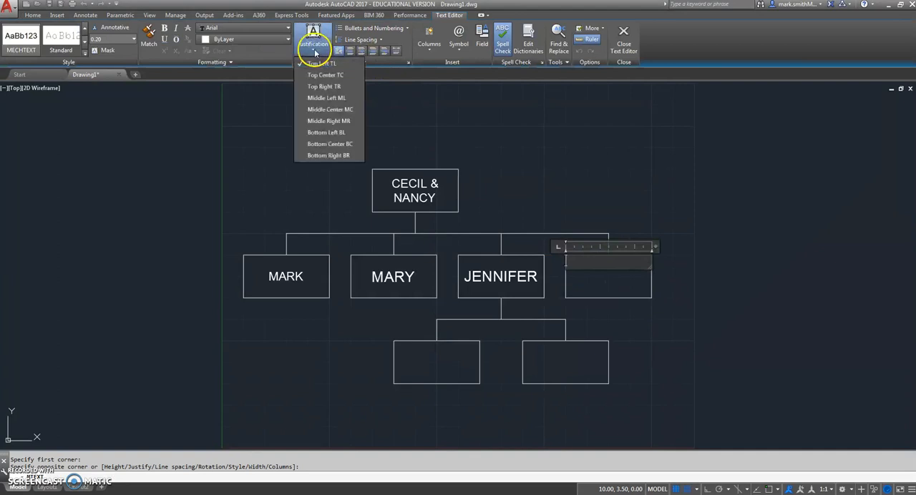
click(322, 109)
click(100, 39)
text(.2)
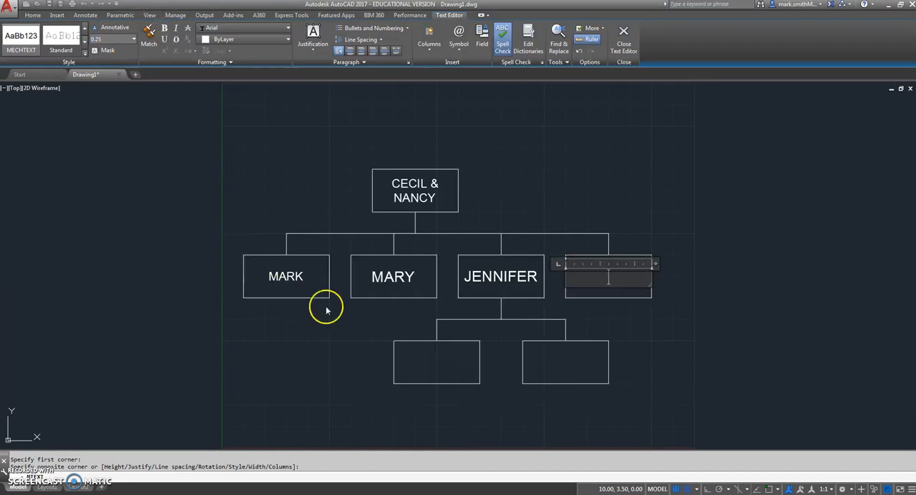
text(AMANDA)
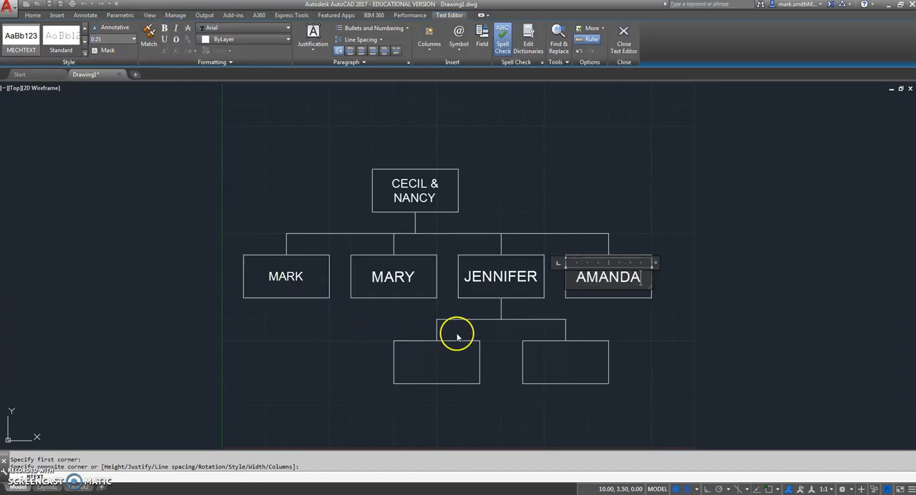